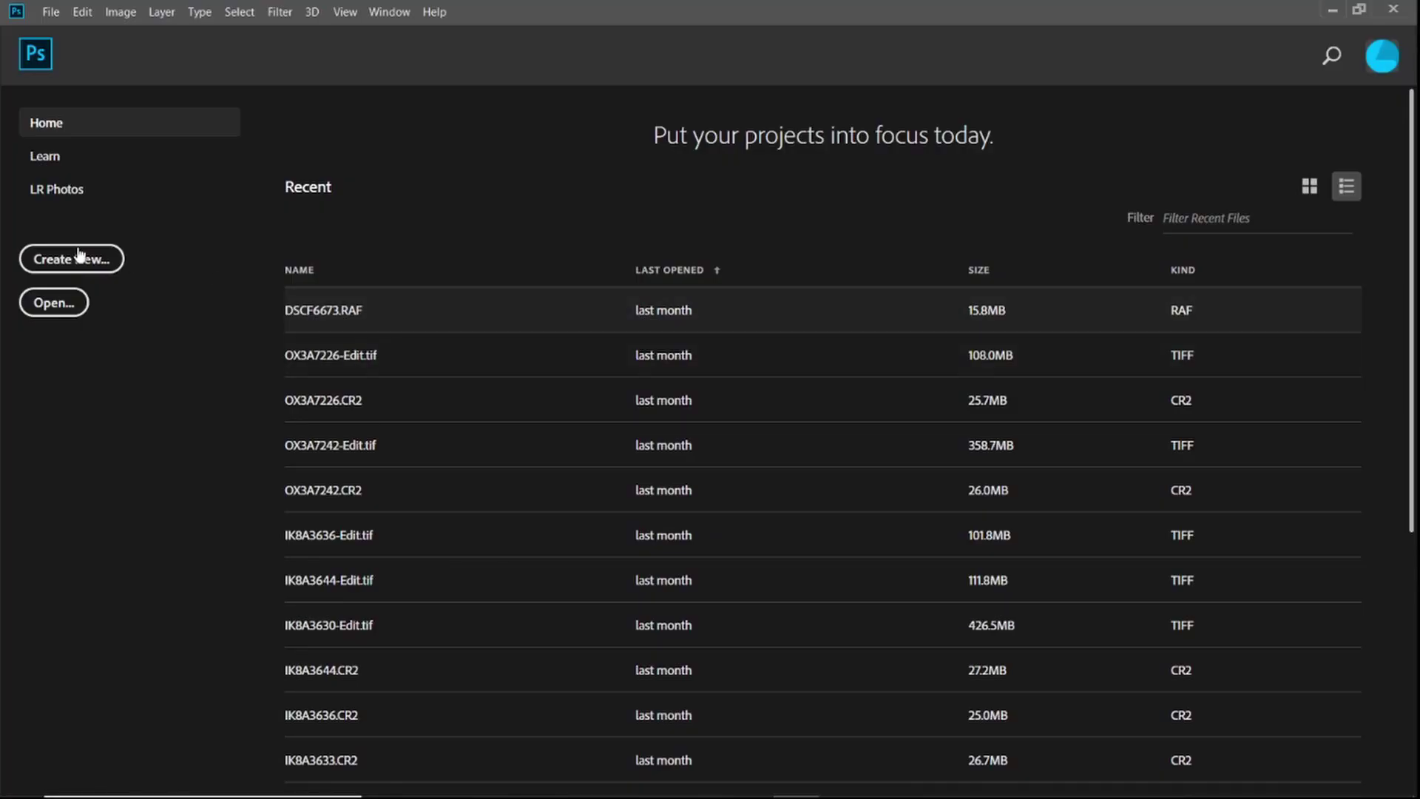
# Step: Use Load Files into Stack to load animatedgif-3 through animatedgif-16 from Desktop\Animated Gif as layers
pyautogui.click(52, 14)
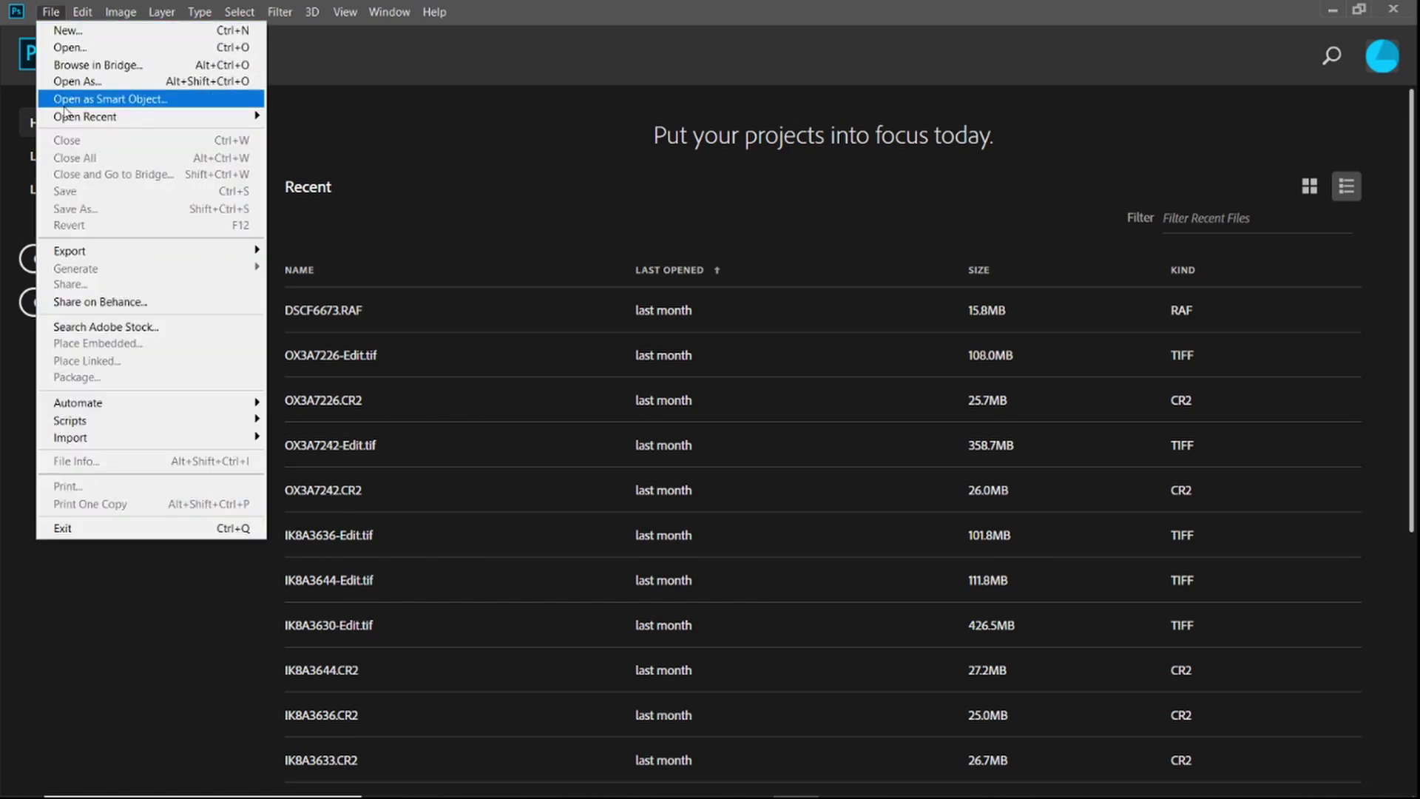
pyautogui.moveTo(107, 420)
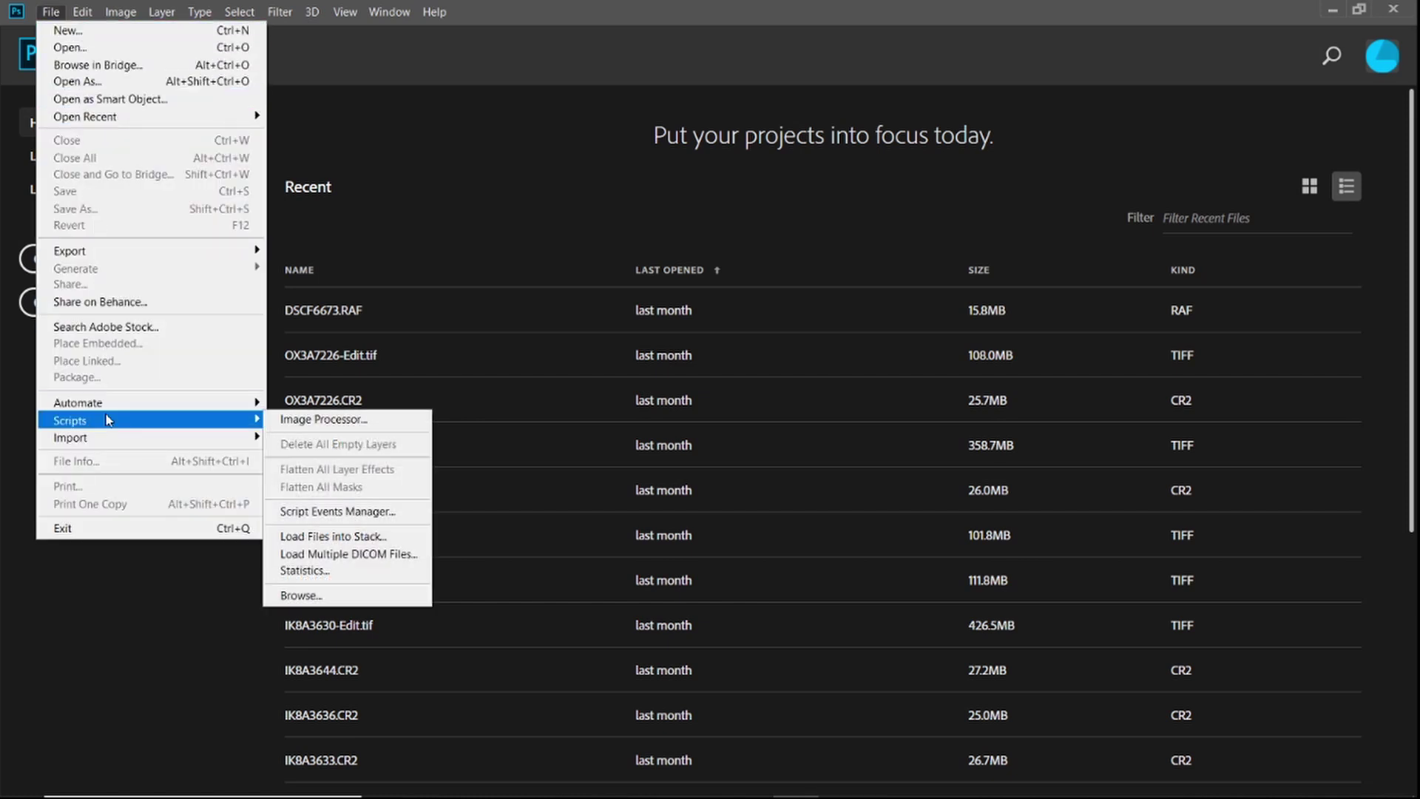
pyautogui.click(337, 537)
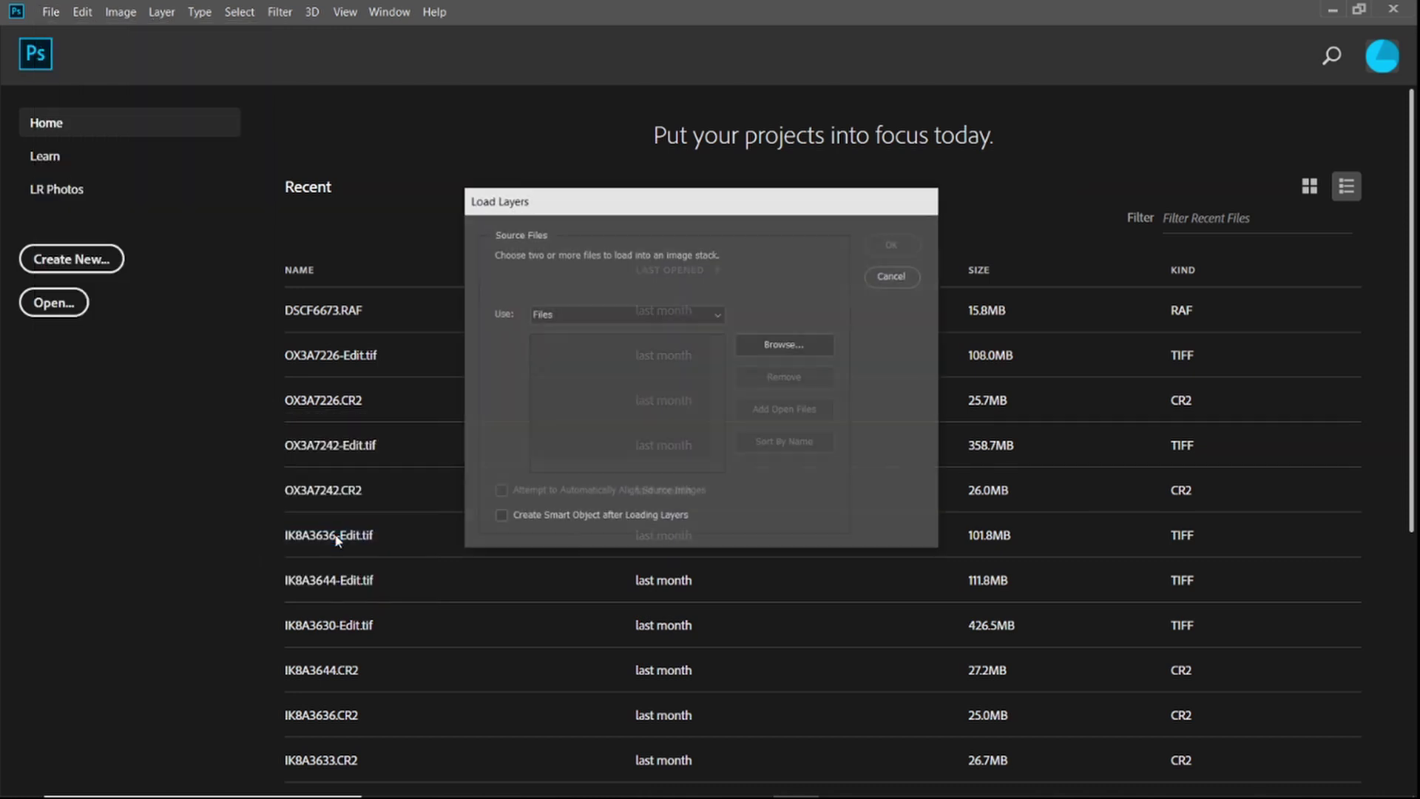
pyautogui.click(796, 349)
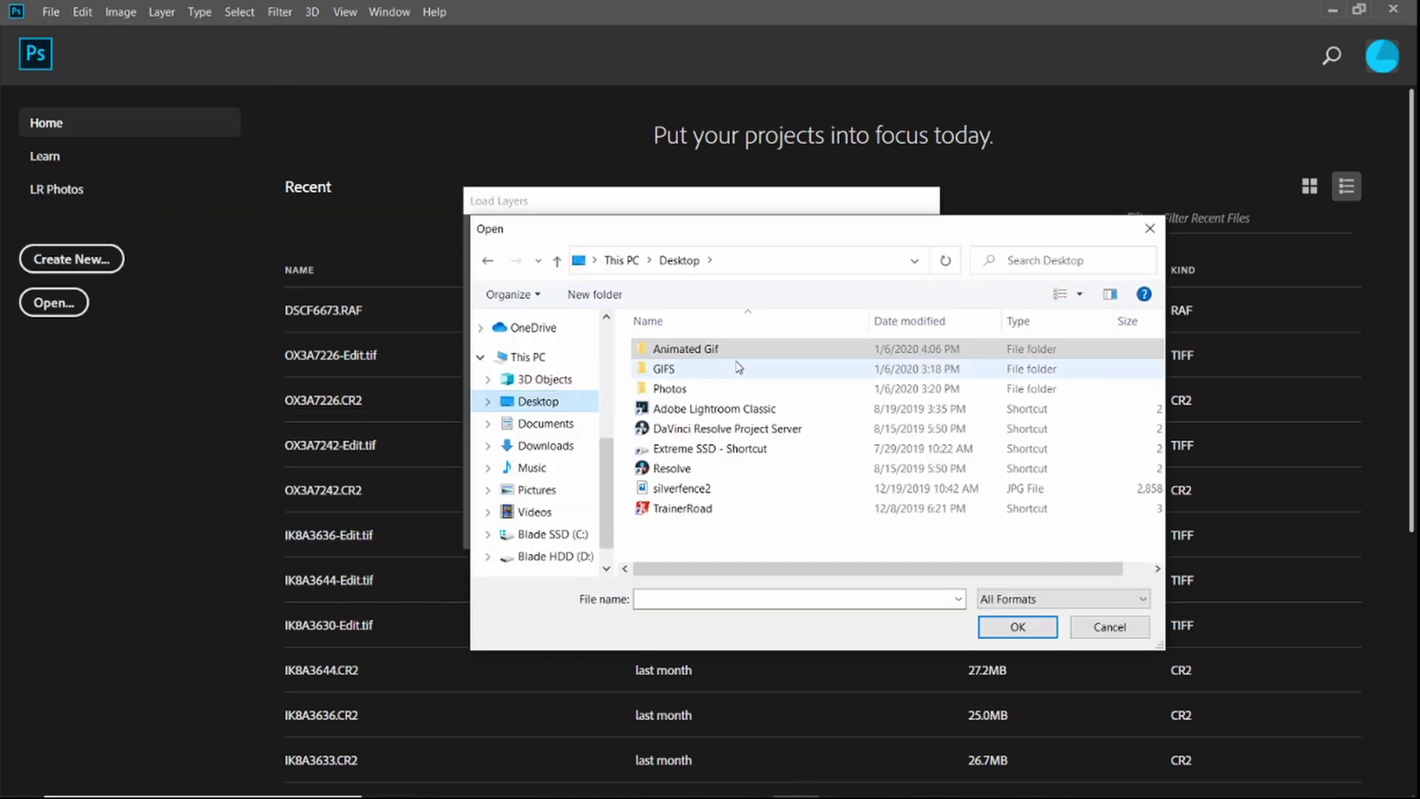
pyautogui.doubleClick(779, 358)
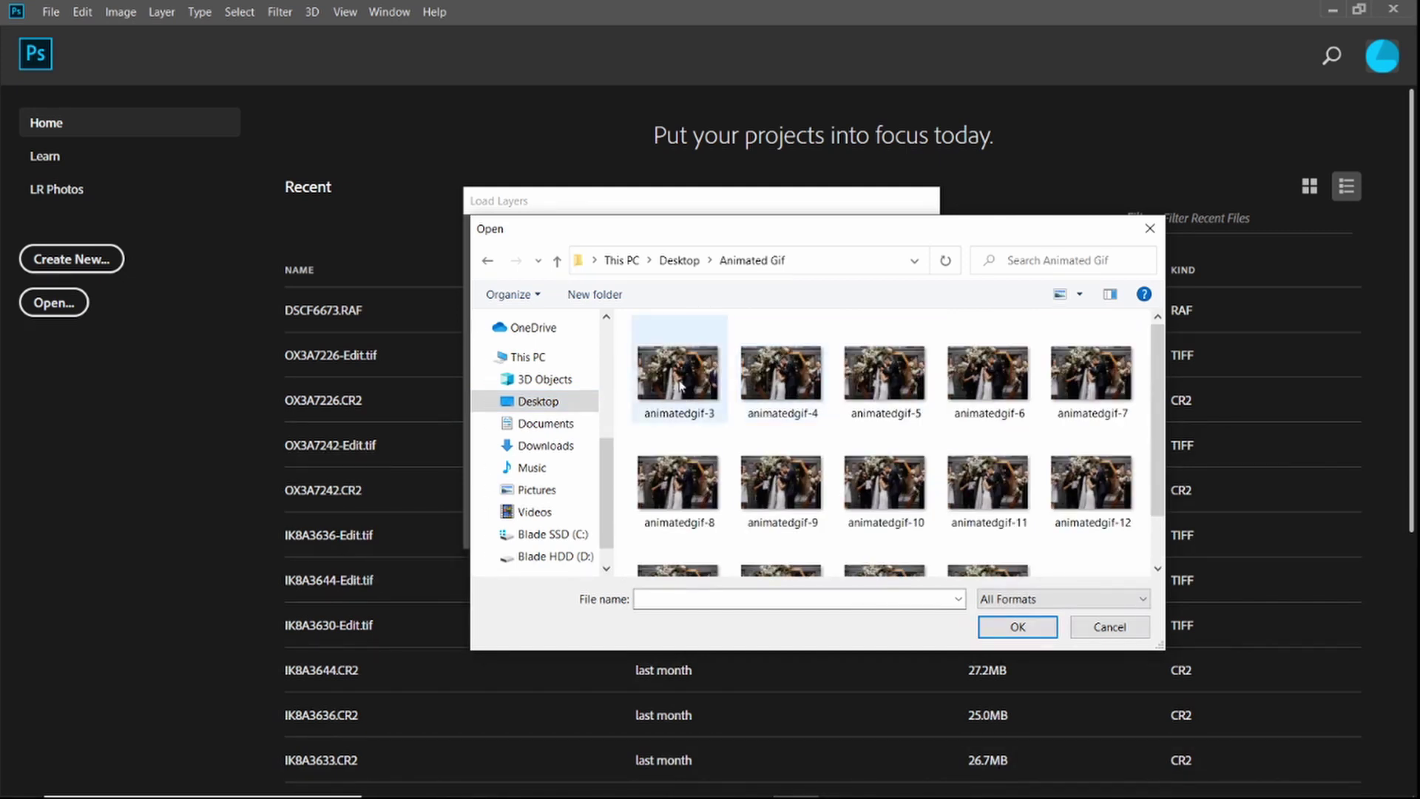
pyautogui.click(675, 403)
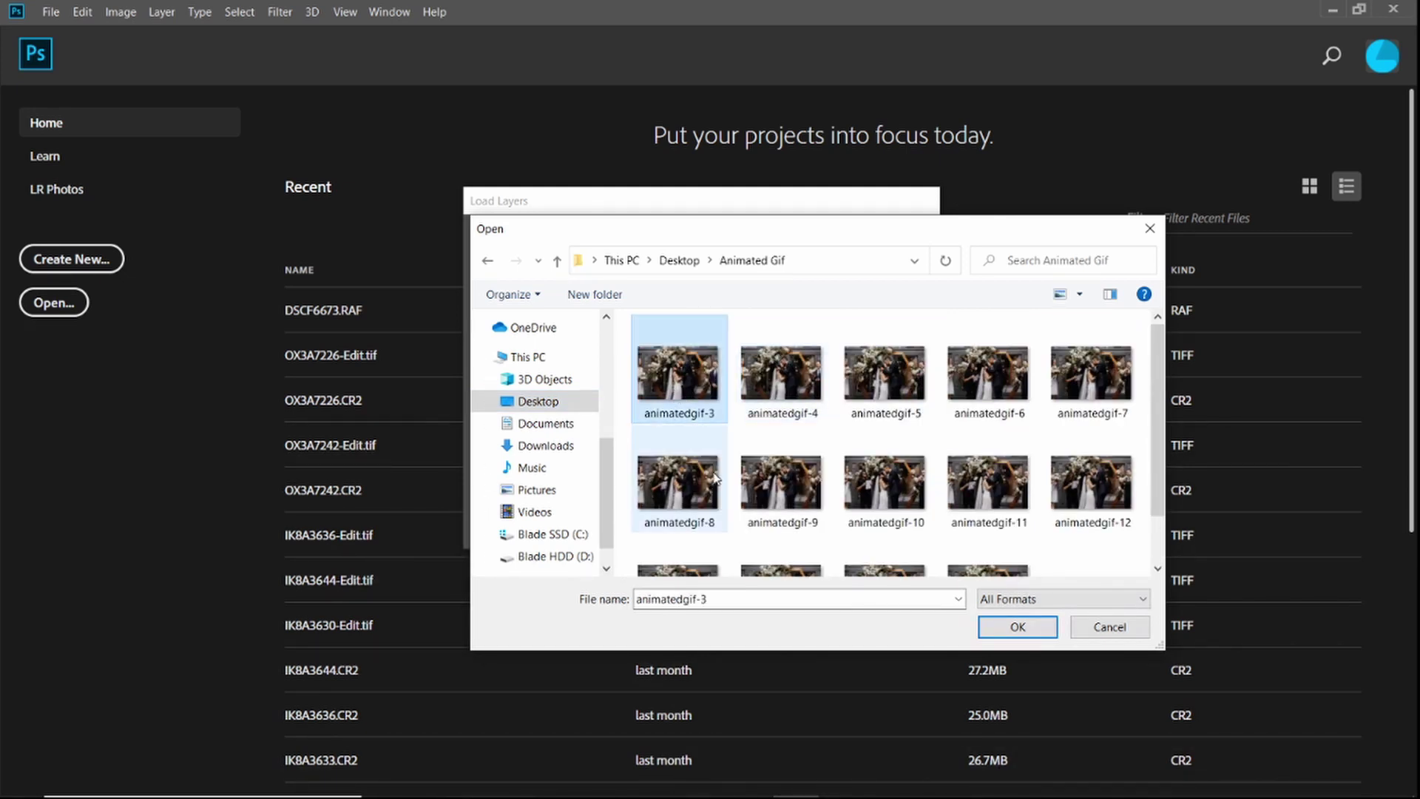
pyautogui.scroll(-1, 716, 477)
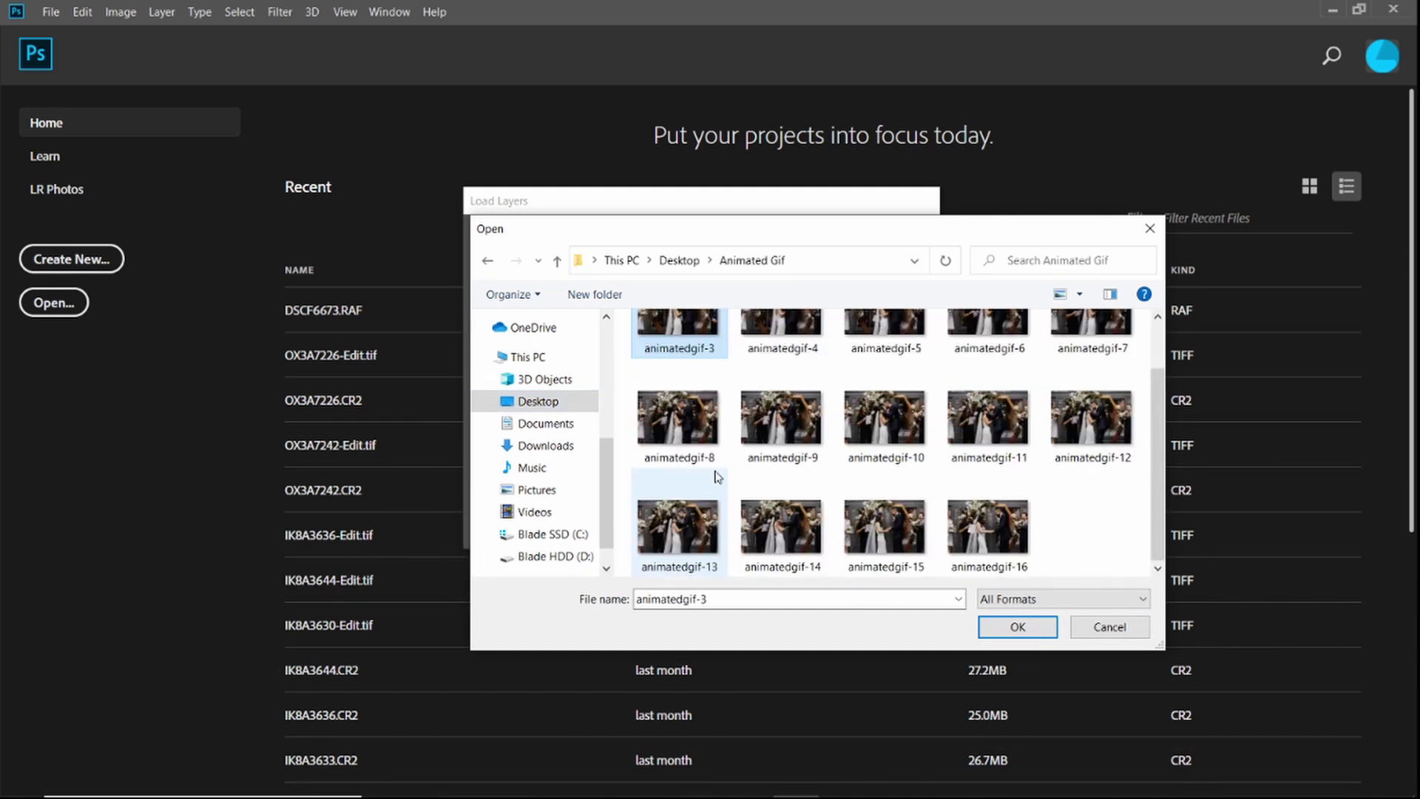
pyautogui.keyDown('shift'); pyautogui.click(962, 520); pyautogui.keyUp('shift')
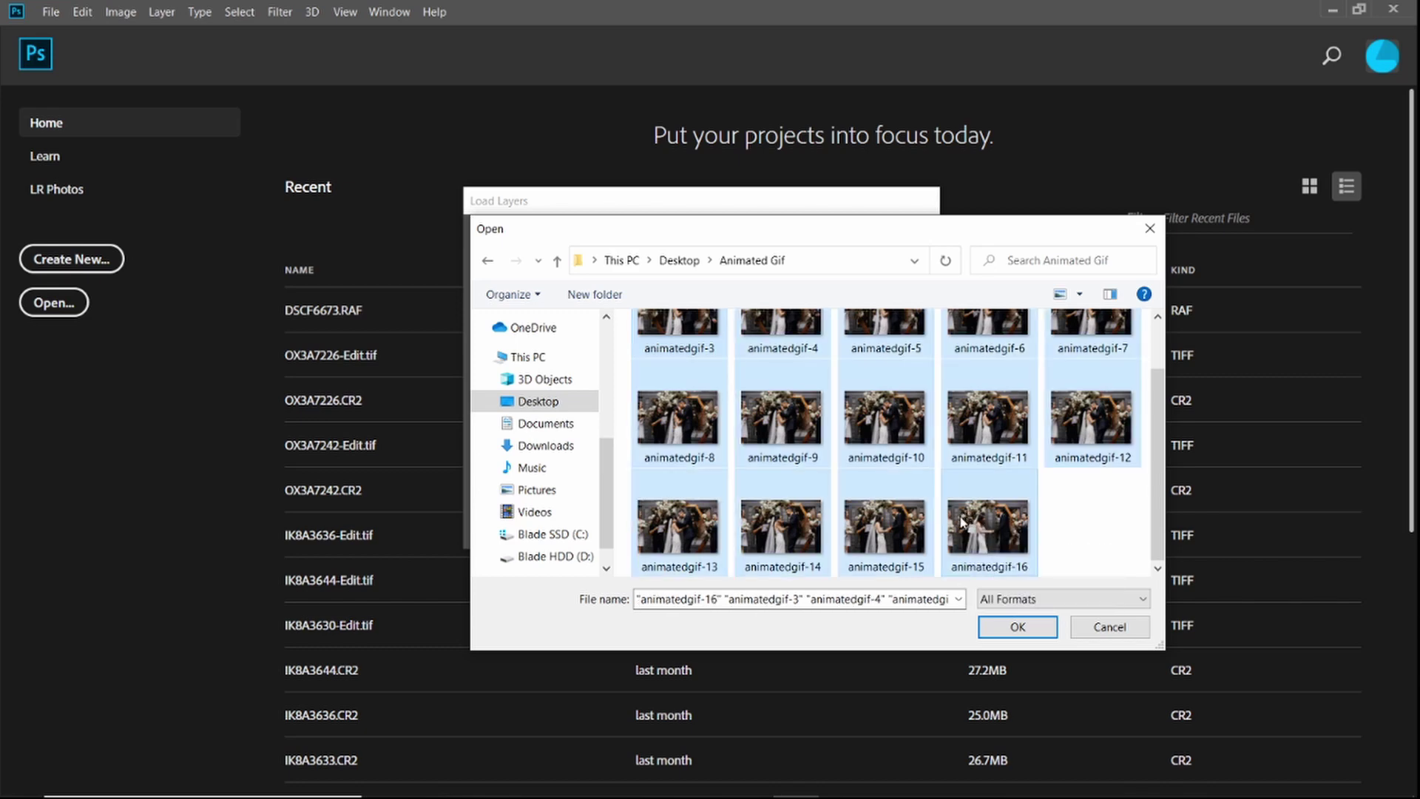
pyautogui.click(1016, 626)
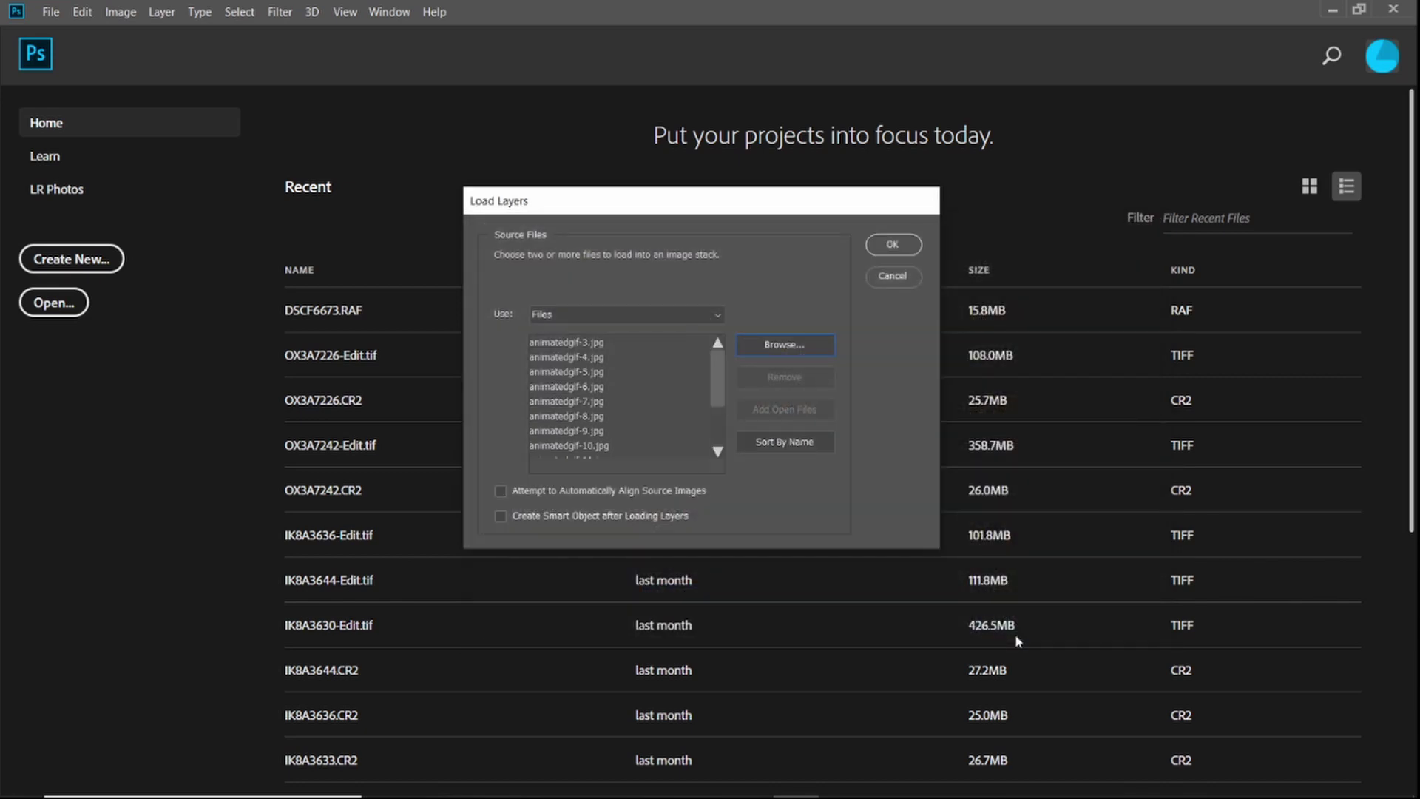
pyautogui.click(884, 245)
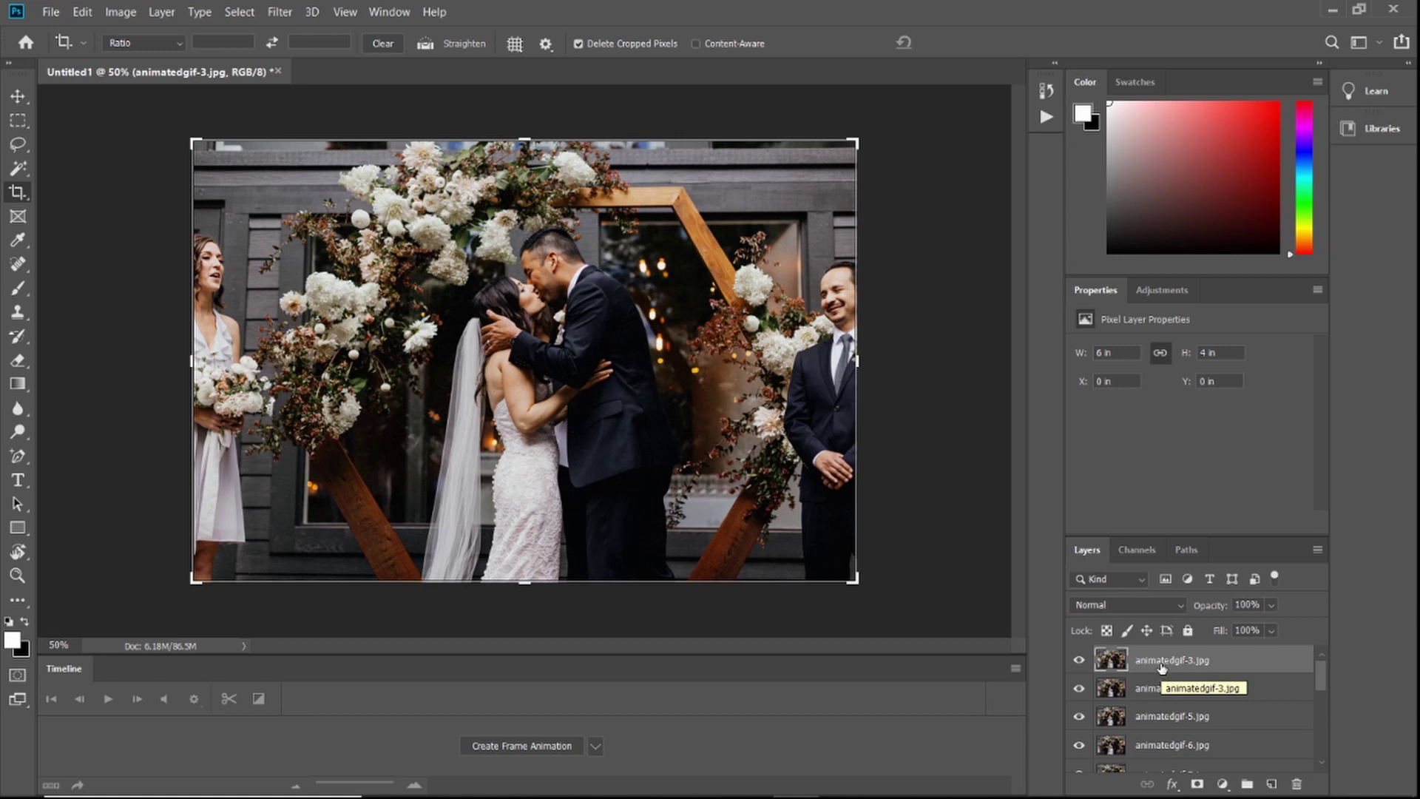
# Step: Select all the animatedgif layers and Auto-Align them with Auto projection
pyautogui.scroll(-4, 1162, 668)
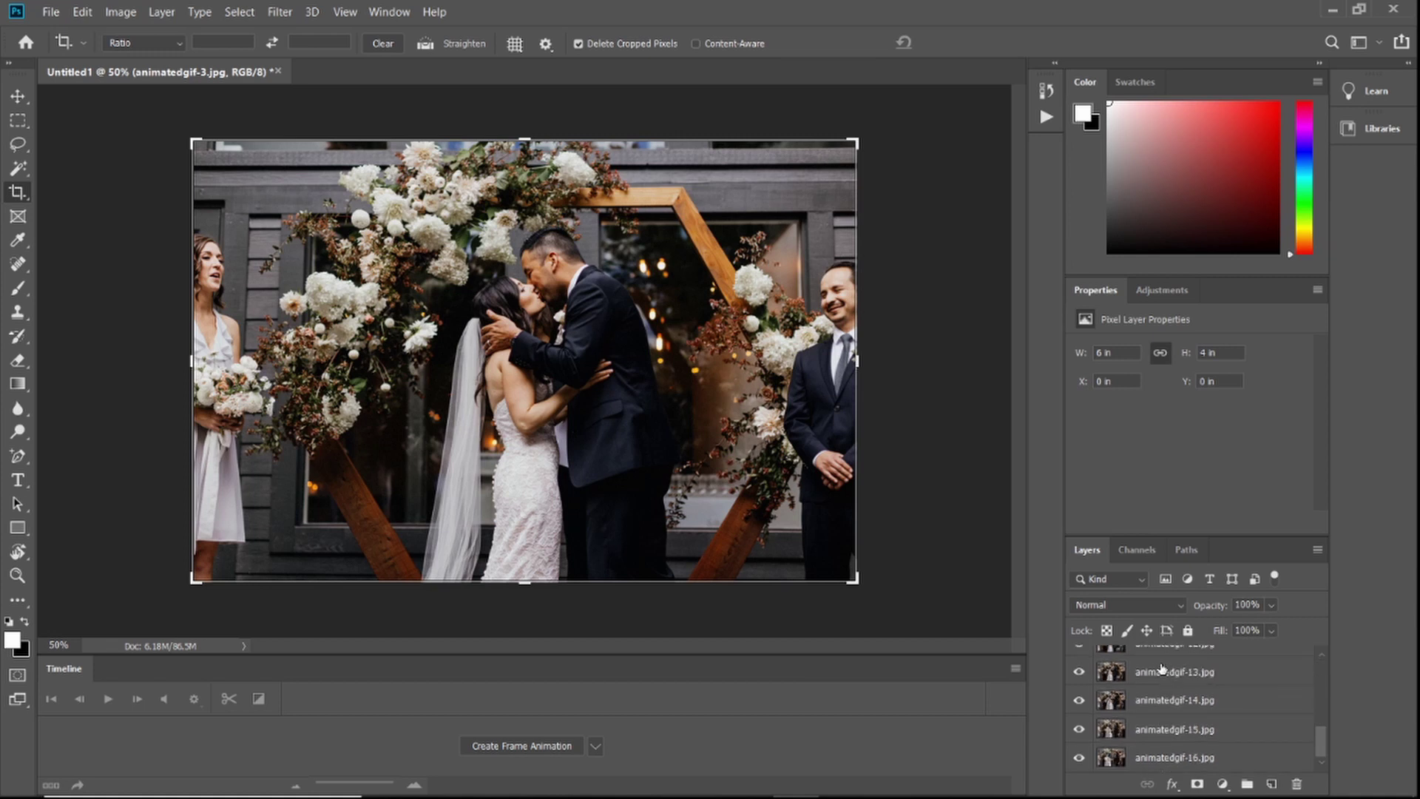
pyautogui.keyDown('shift'); pyautogui.click(1166, 768); pyautogui.keyUp('shift')
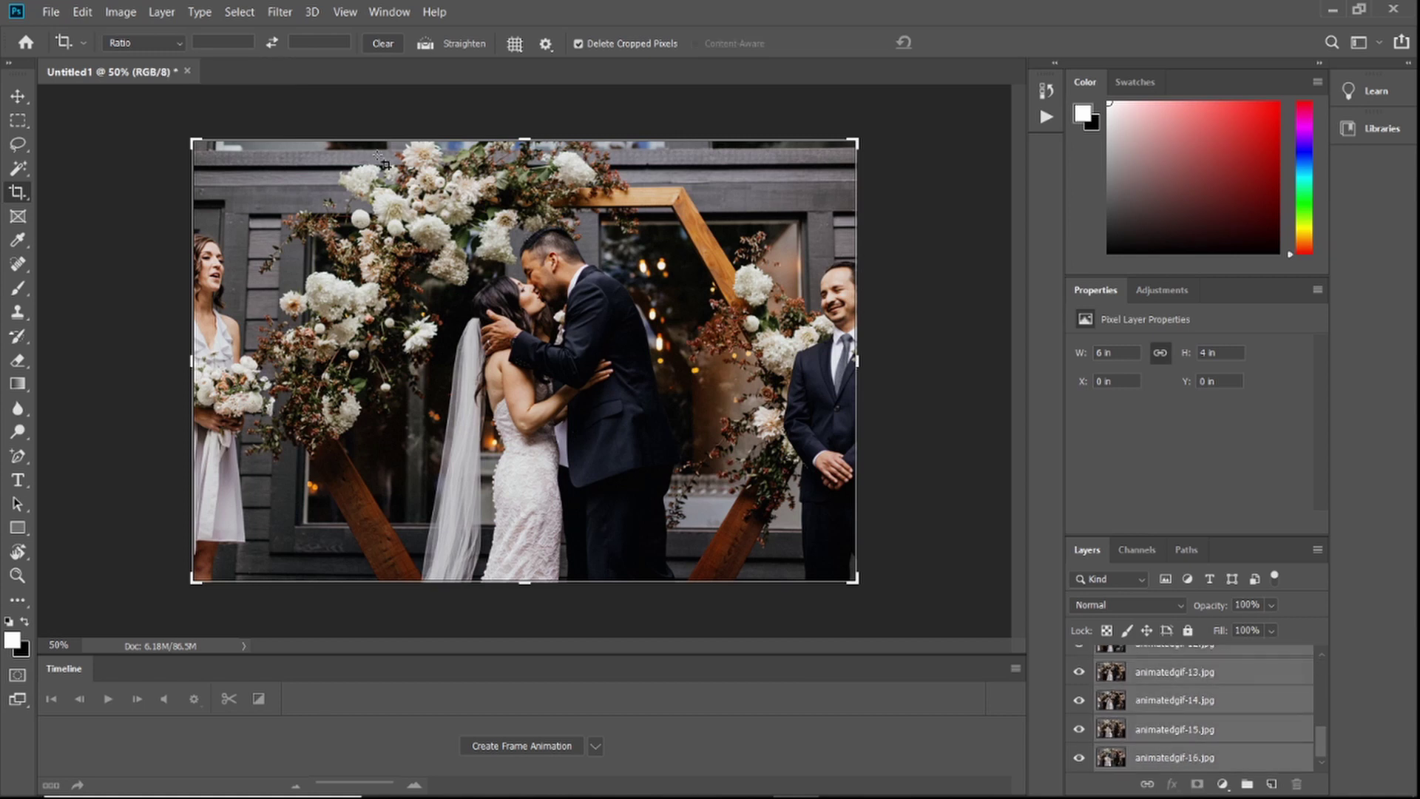
pyautogui.click(82, 13)
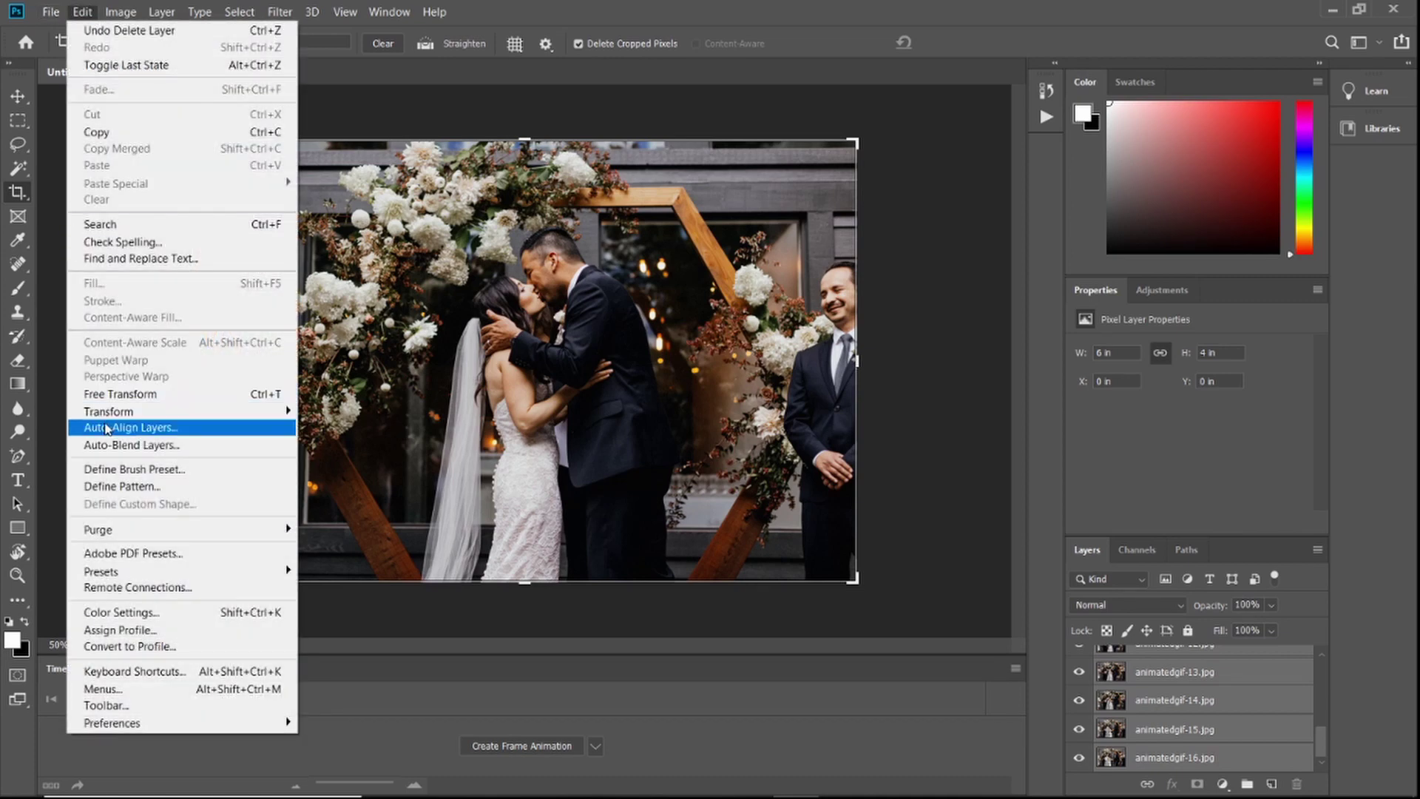
pyautogui.click(107, 427)
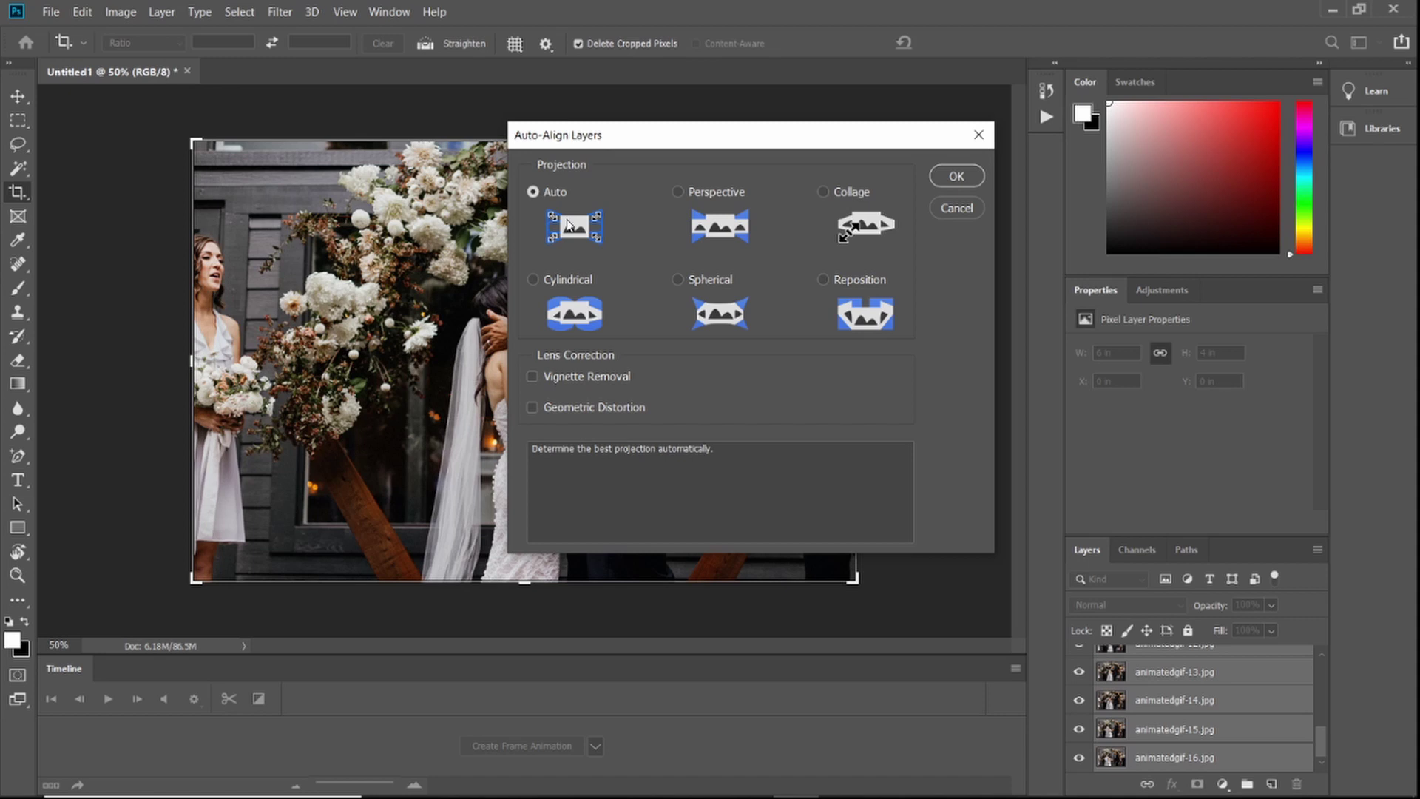
pyautogui.click(958, 177)
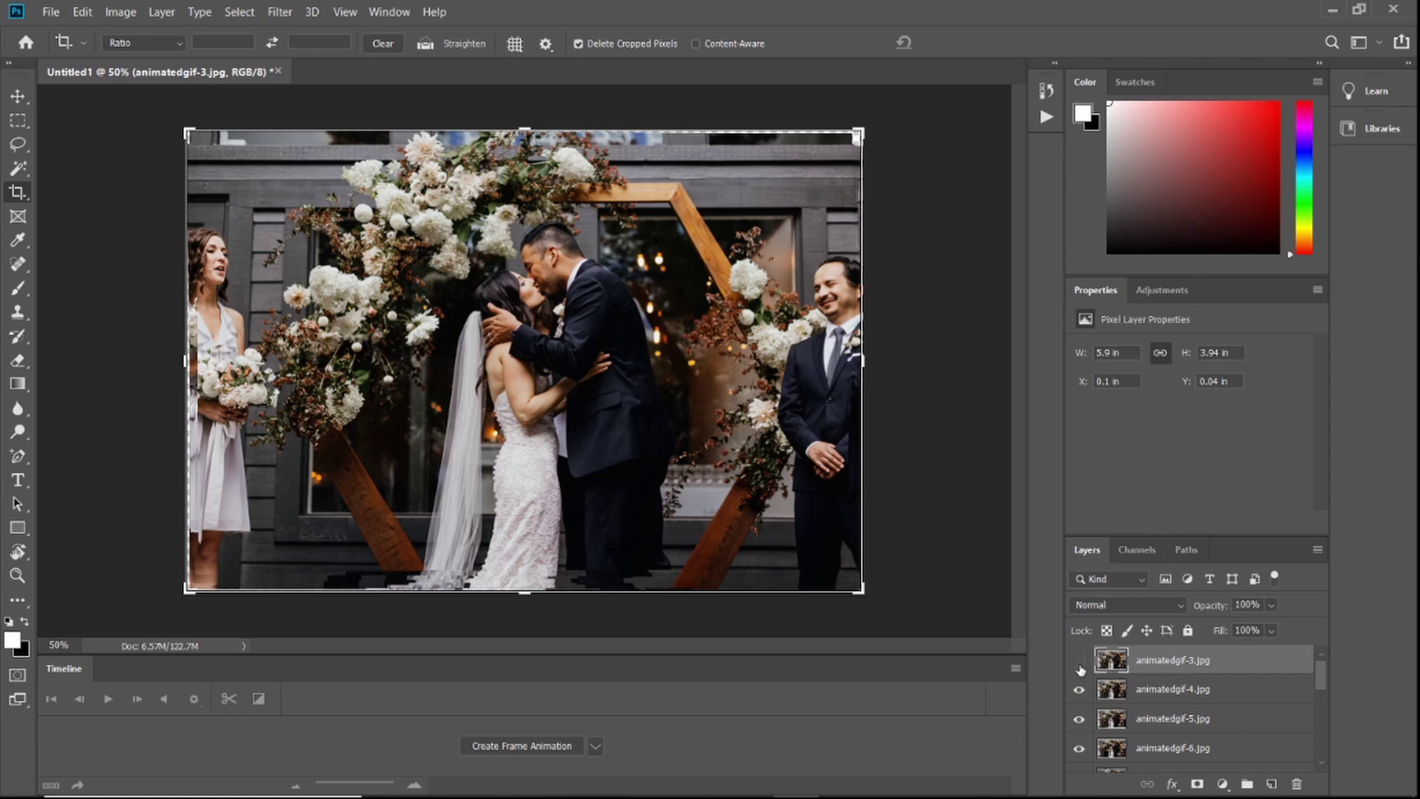
# Step: Check the alignment with the top layer's visibility, then create a frame animation with frames from all 14 layers
pyautogui.click(1080, 660)
pyautogui.click(1079, 662)
pyautogui.click(511, 749)
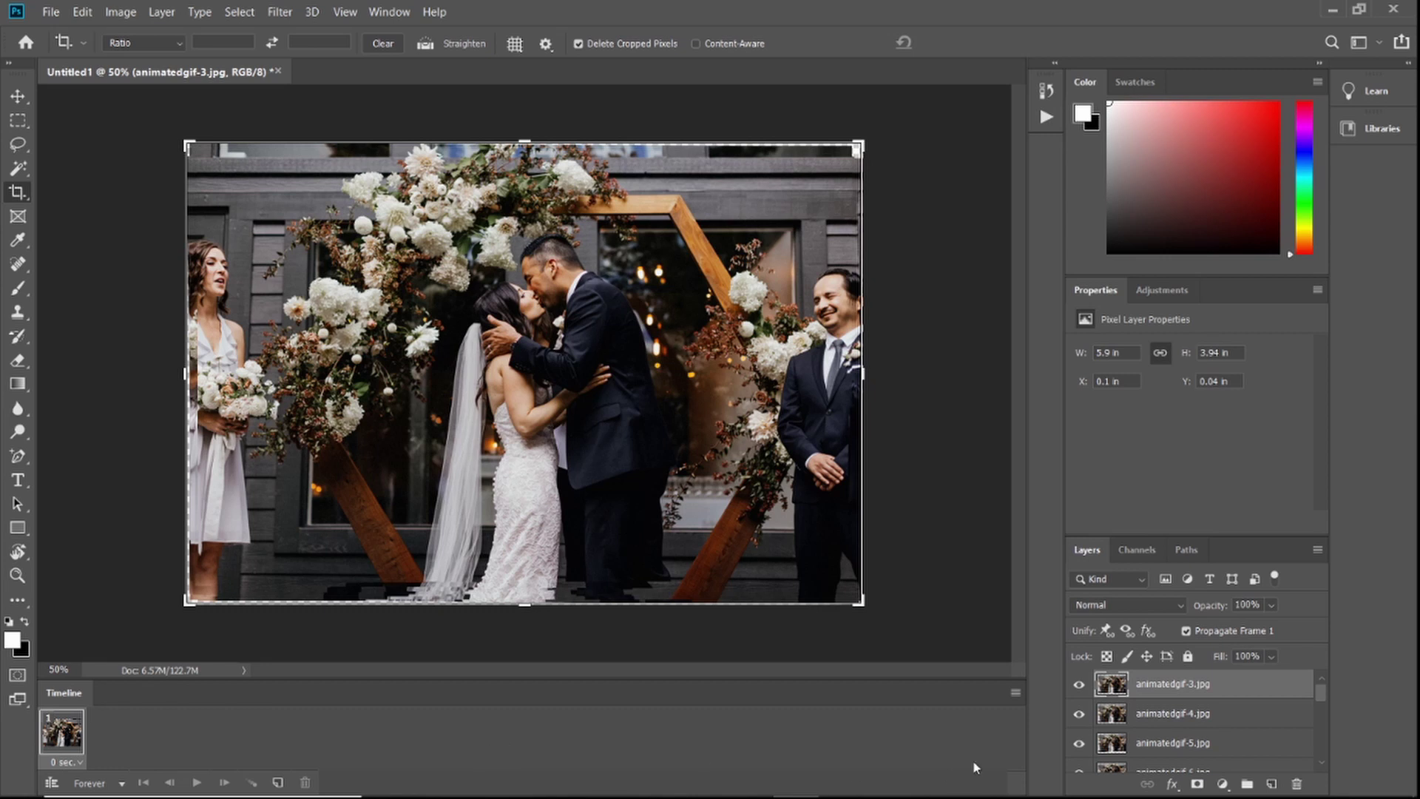
pyautogui.click(1015, 695)
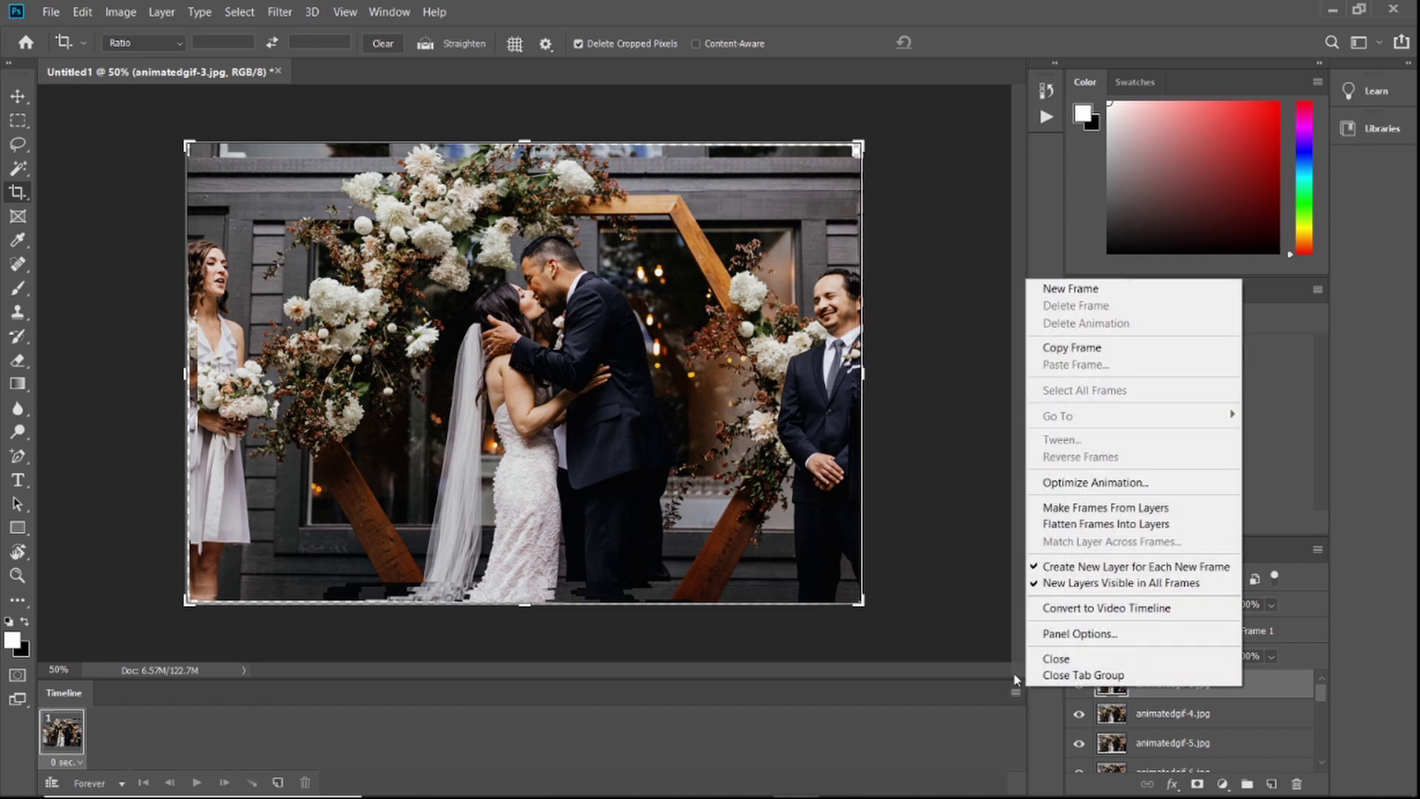
pyautogui.click(1075, 507)
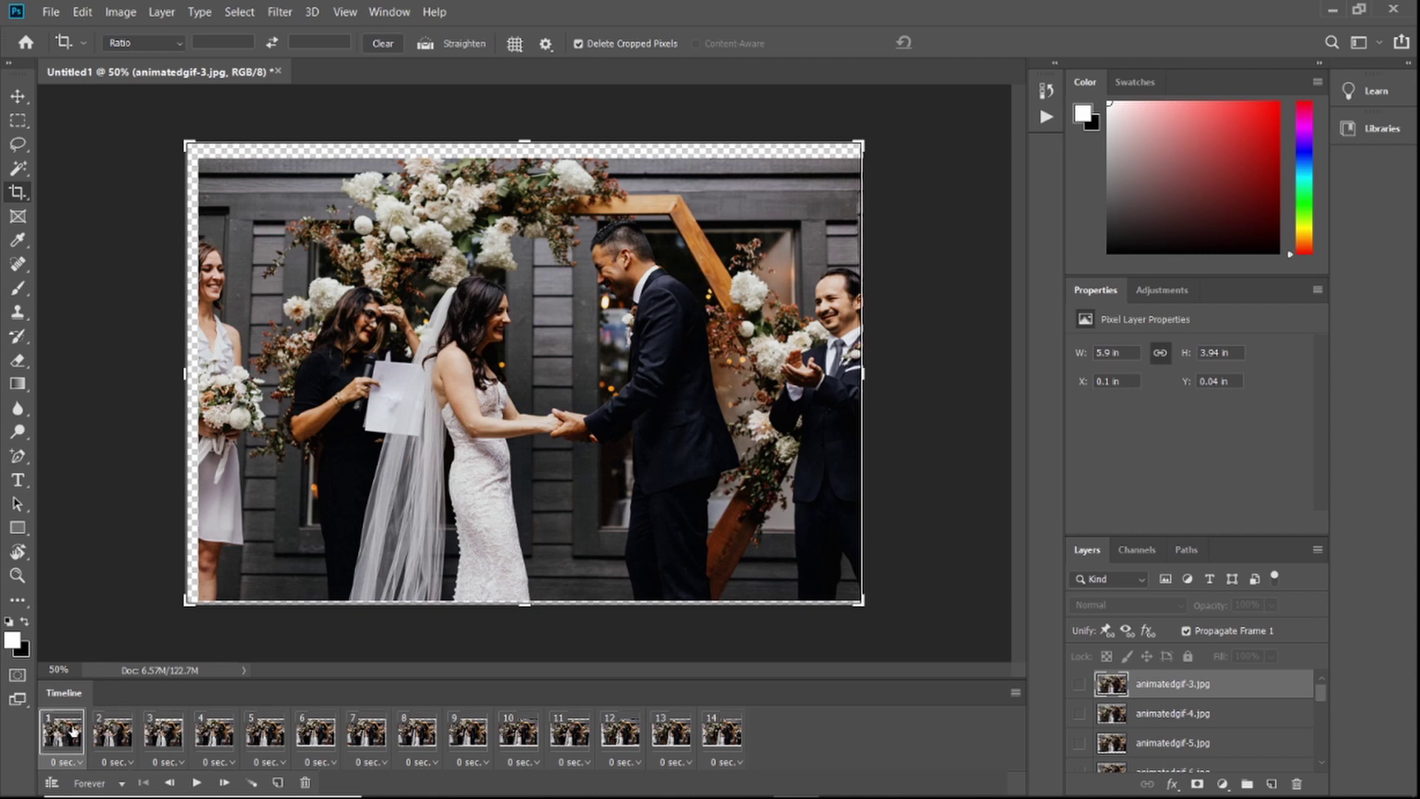
# Step: Reverse the frames so the kiss from frame 14 becomes frame 1
pyautogui.click(709, 752)
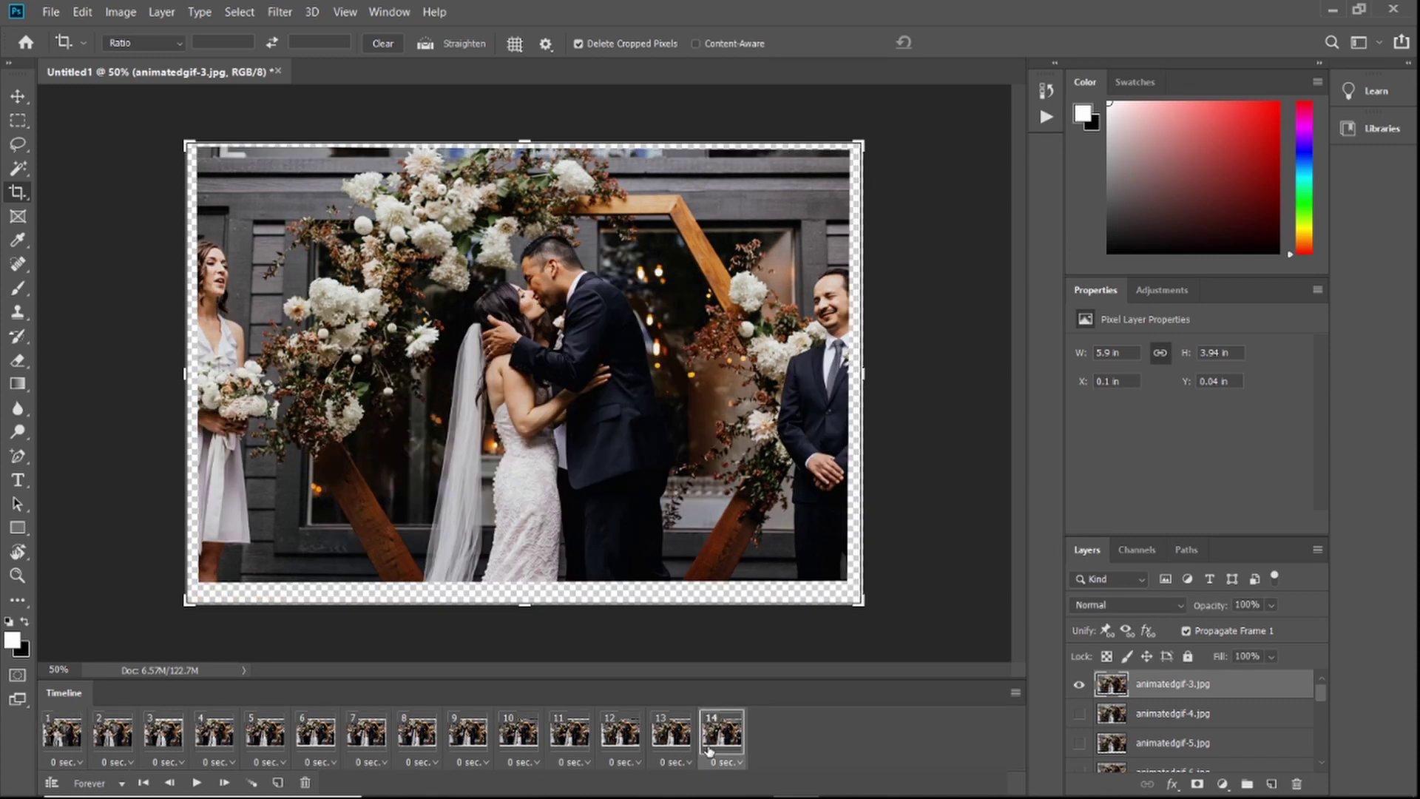
pyautogui.click(1016, 694)
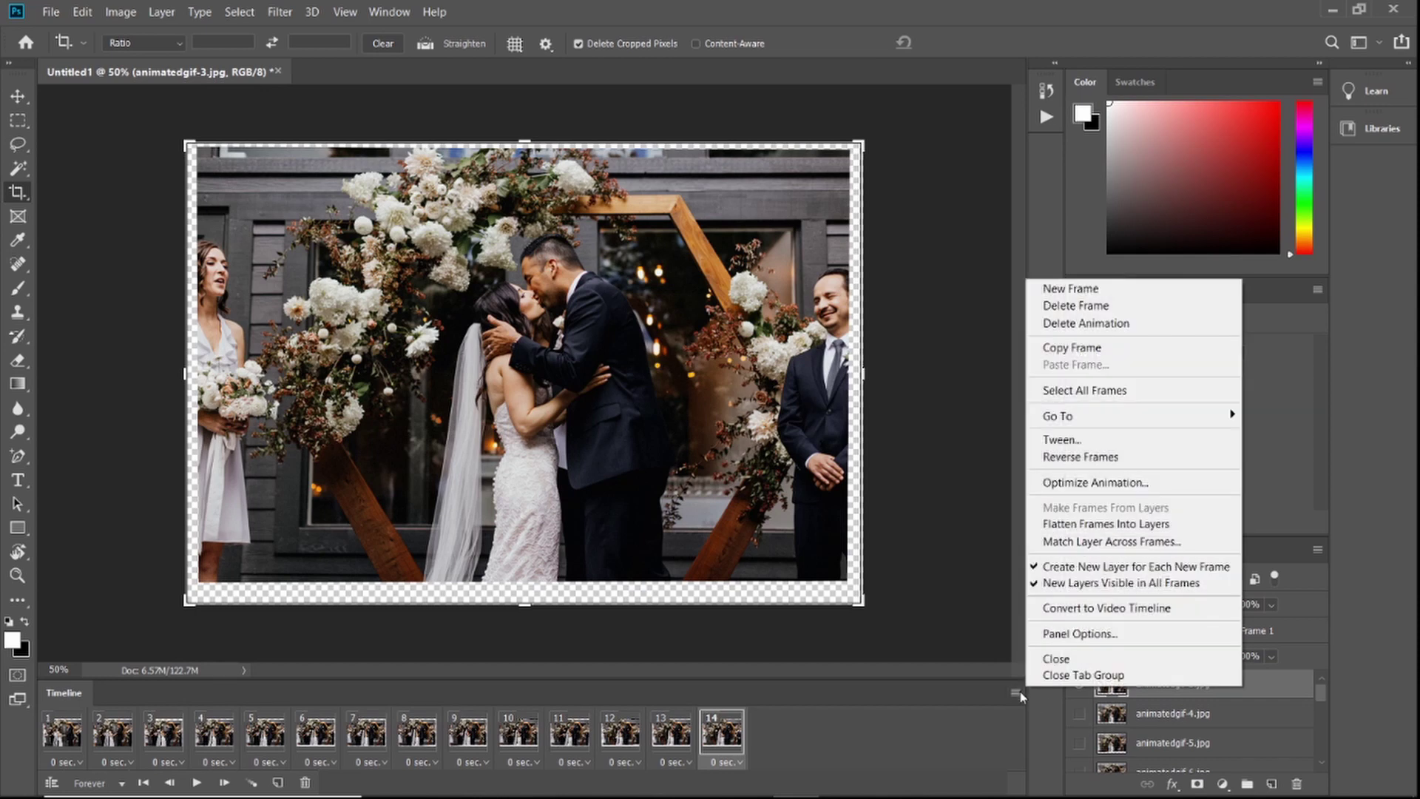
pyautogui.click(1082, 457)
# Step: Preview frames 1 through 4 of the reversed animation, ending back on frame 1
pyautogui.click(52, 733)
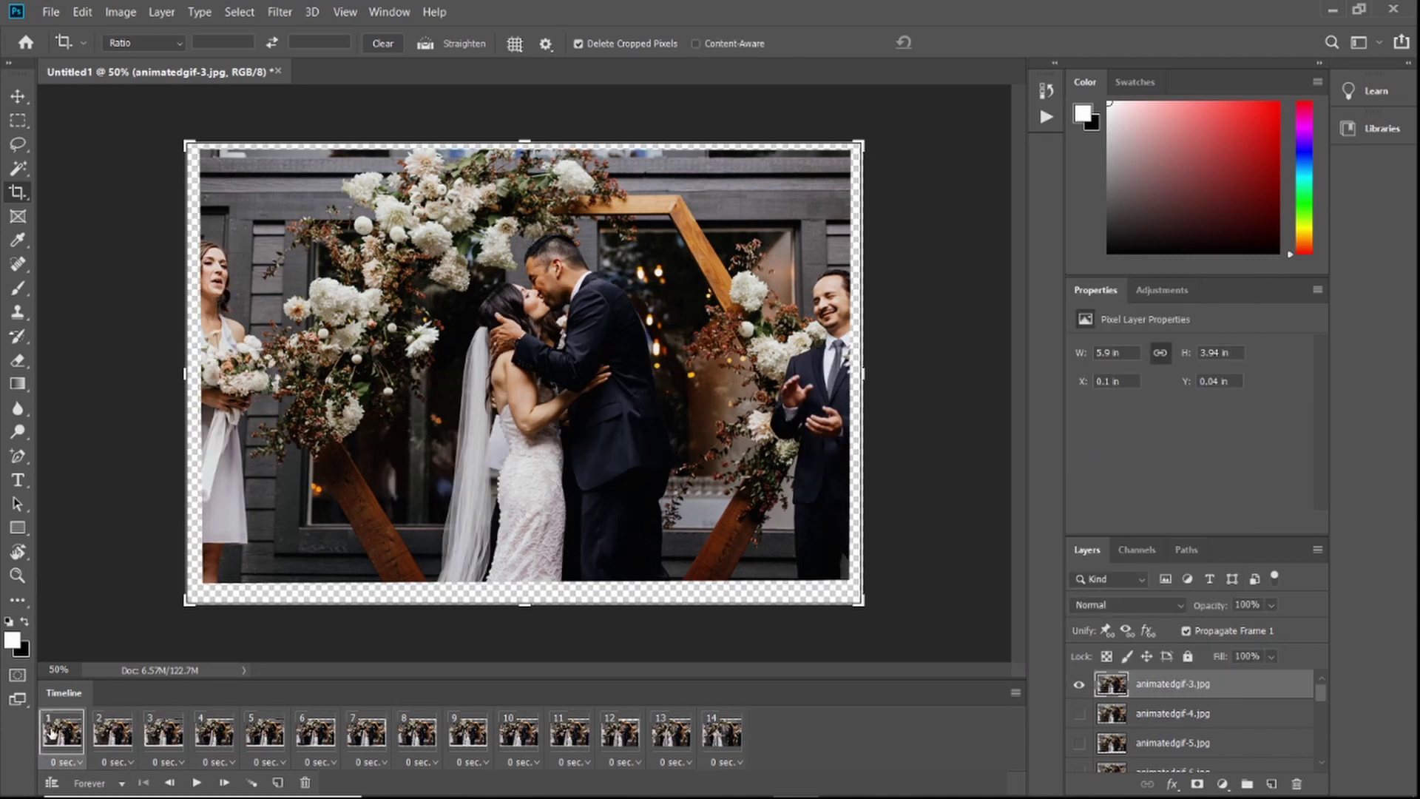
pyautogui.click(117, 744)
pyautogui.click(204, 749)
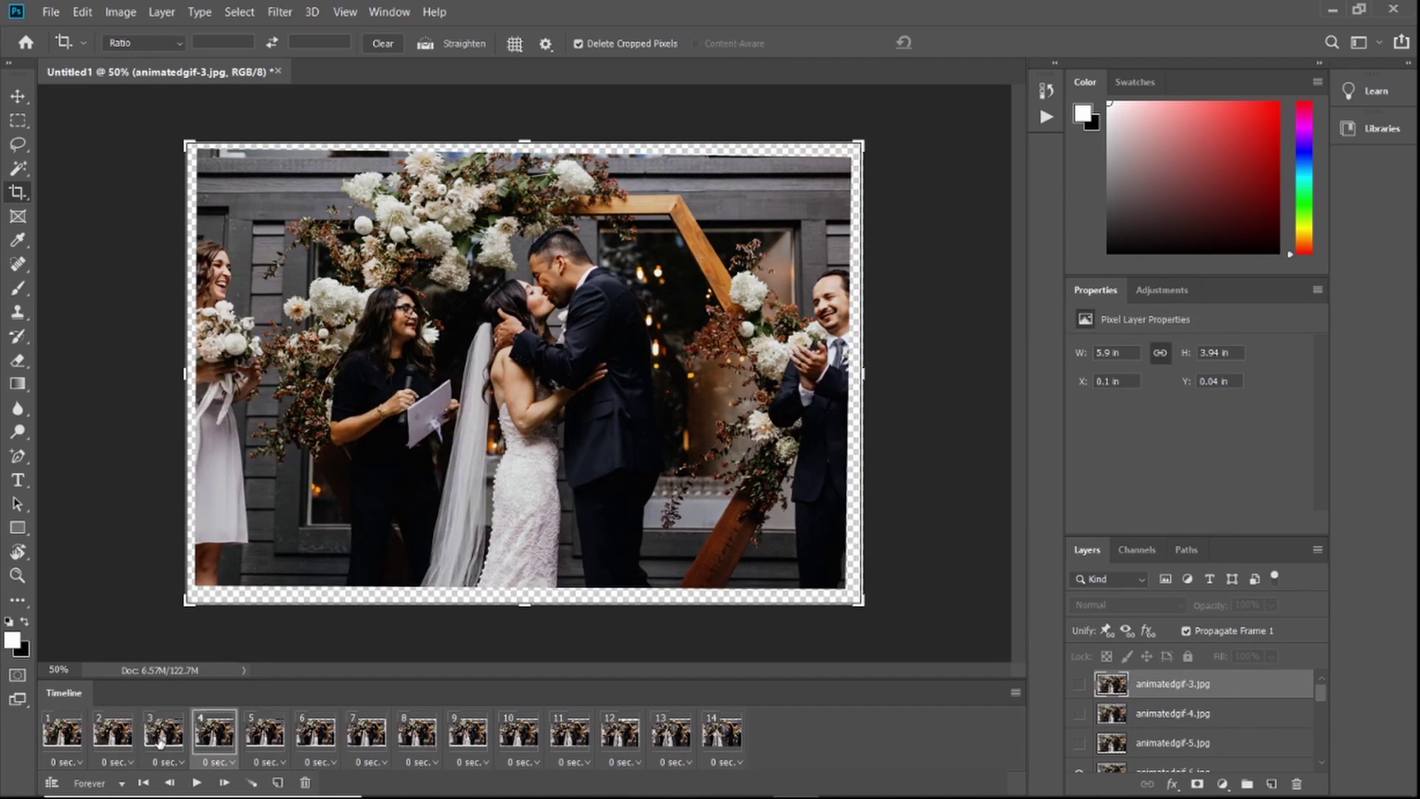
pyautogui.click(161, 740)
pyautogui.click(69, 732)
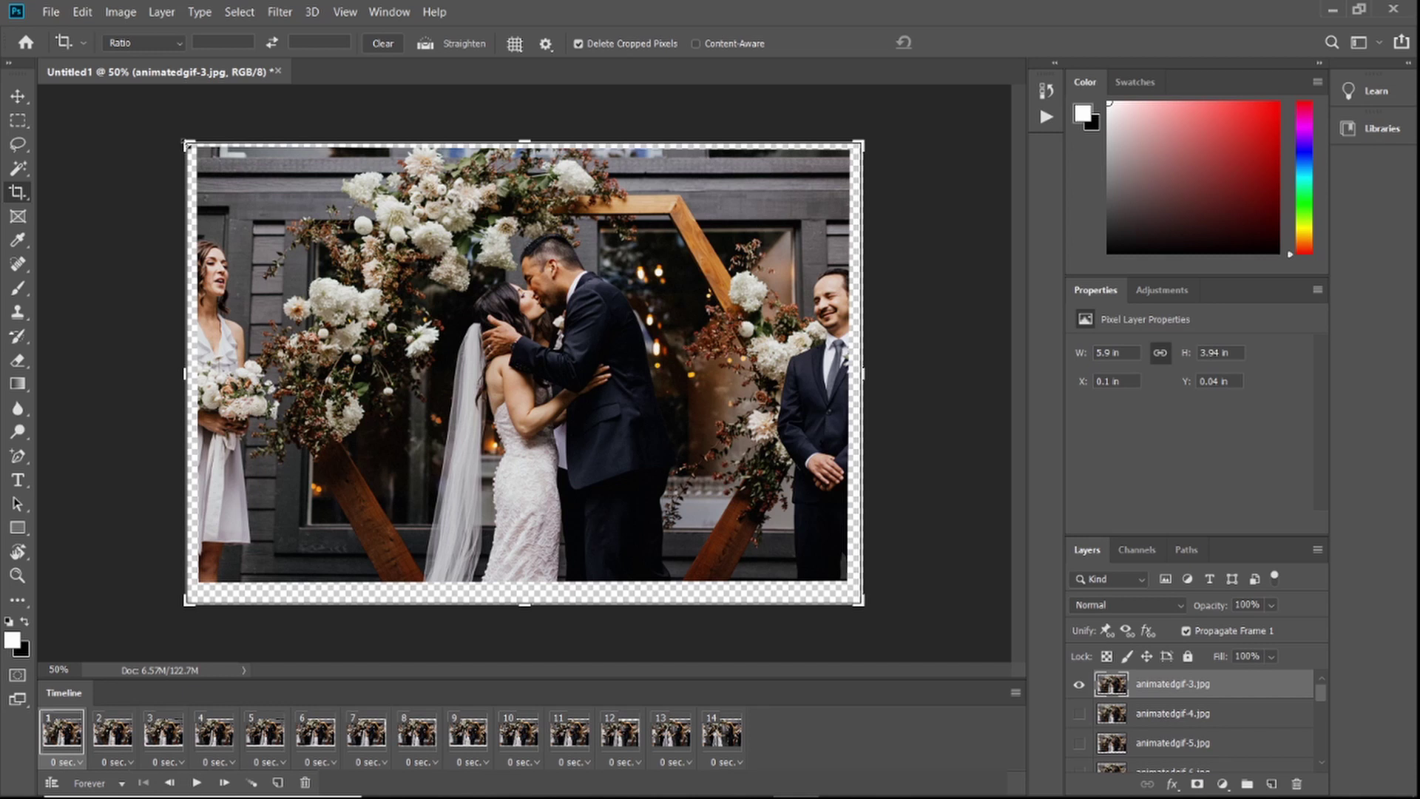
# Step: Draw a crop box inside the photo's edges and check frames 3, 4 and 6 for empty strips
pyautogui.moveTo(185, 142); pyautogui.dragTo(201, 156)
pyautogui.press('Escape')
pyautogui.moveTo(851, 588); pyautogui.dragTo(847, 583)
pyautogui.moveTo(201, 370); pyautogui.dragTo(206, 373)
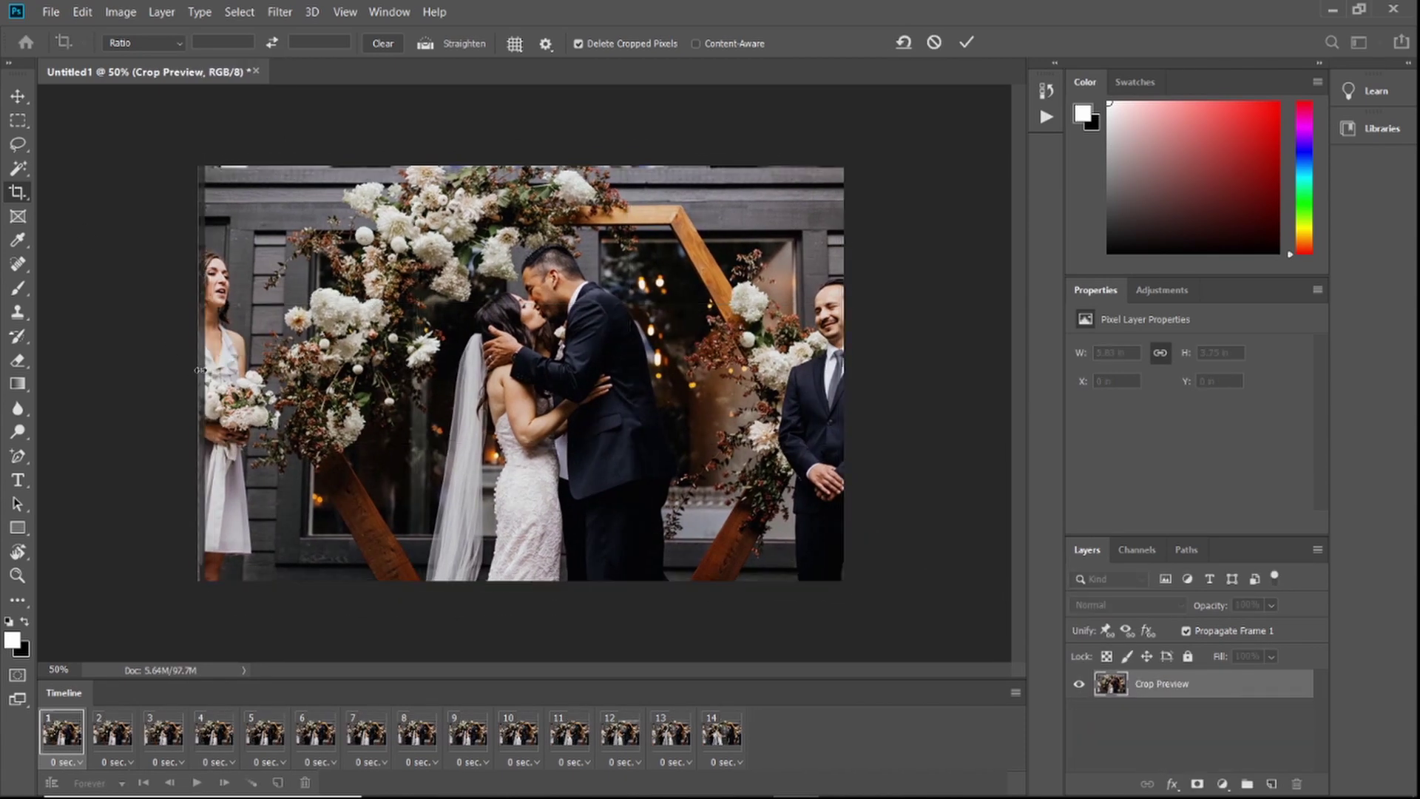
pyautogui.click(163, 732)
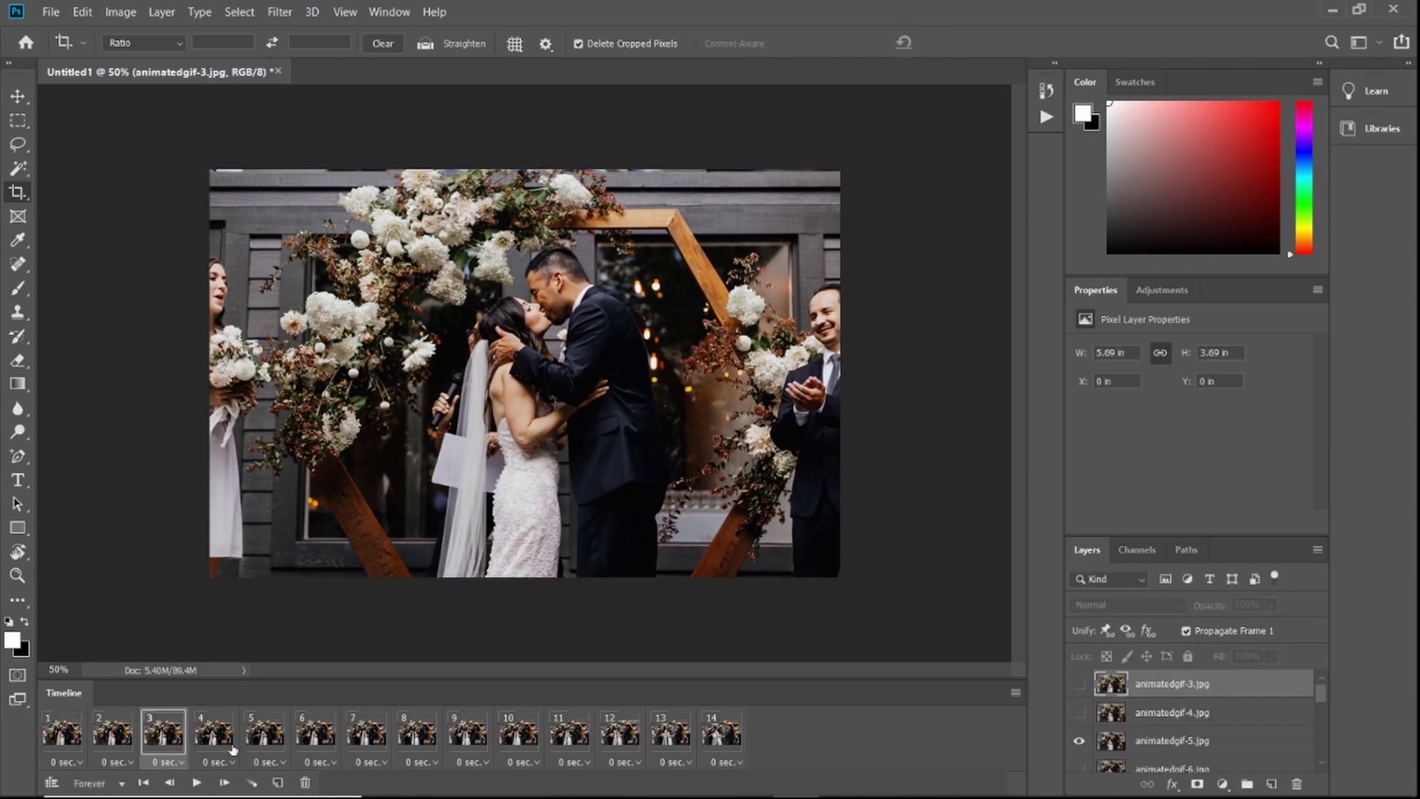
pyautogui.click(222, 739)
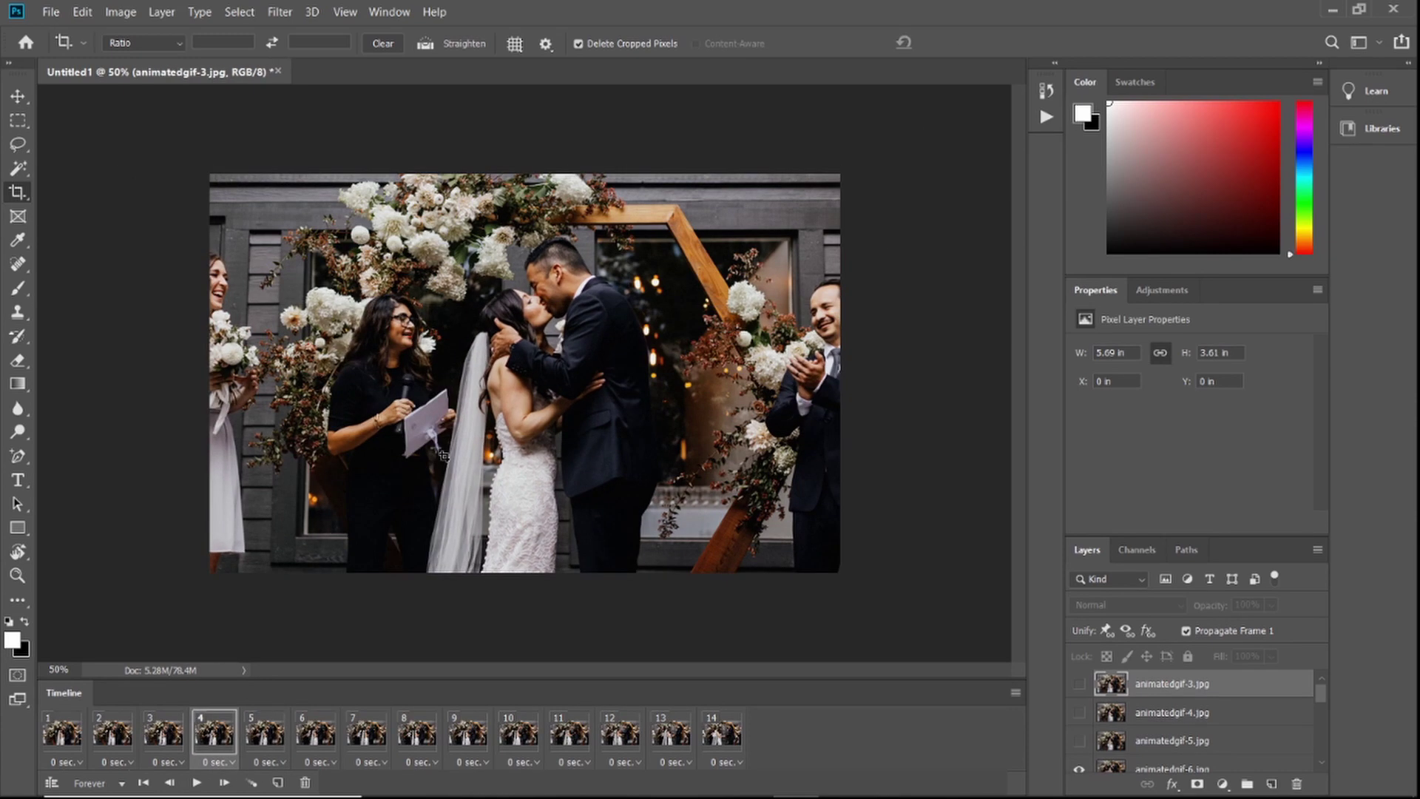
pyautogui.click(271, 740)
# Step: Adjust the crop's right edge and commit the crop to about 5.58 × 3.59 in
pyautogui.click(317, 734)
pyautogui.moveTo(838, 372); pyautogui.dragTo(833, 376)
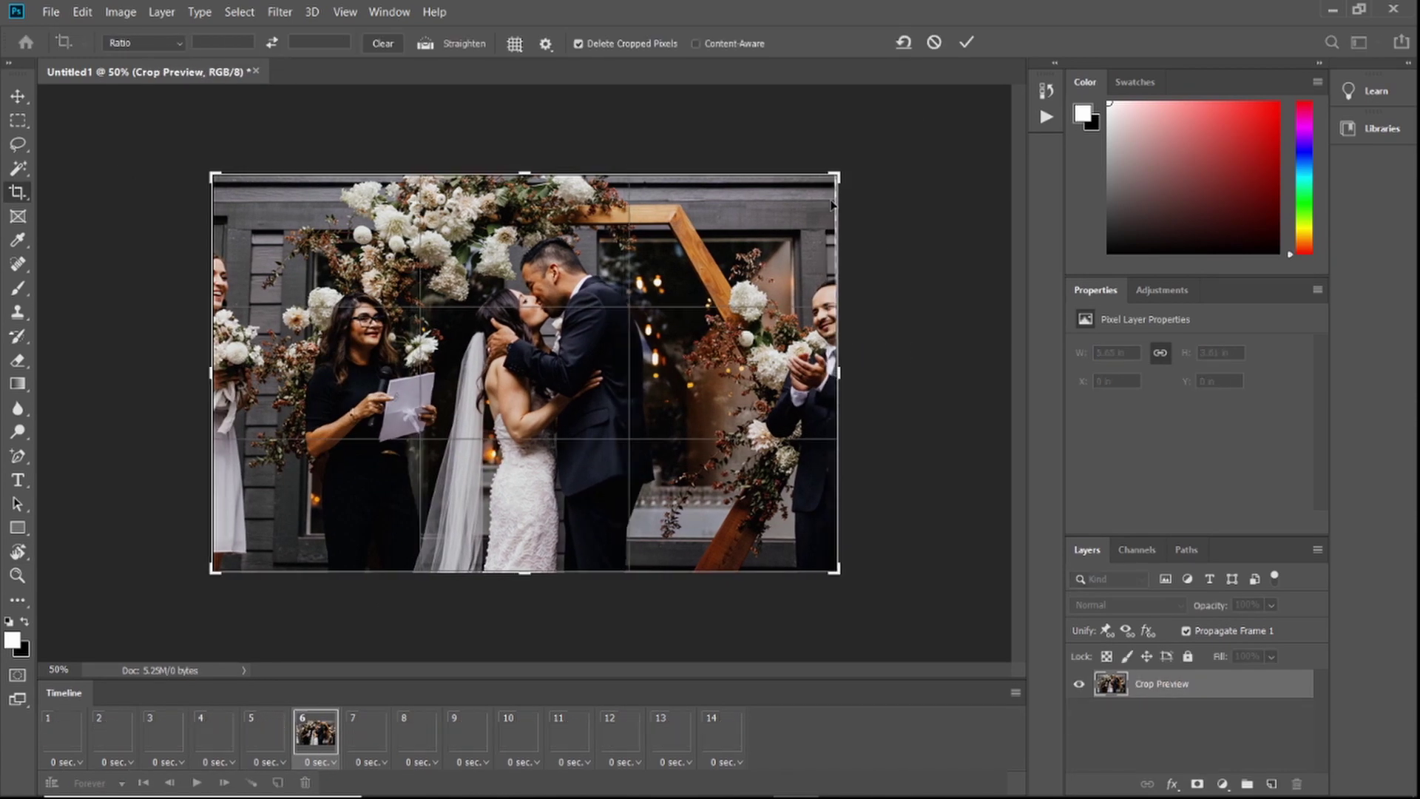
pyautogui.press('Return')
pyautogui.press('space')
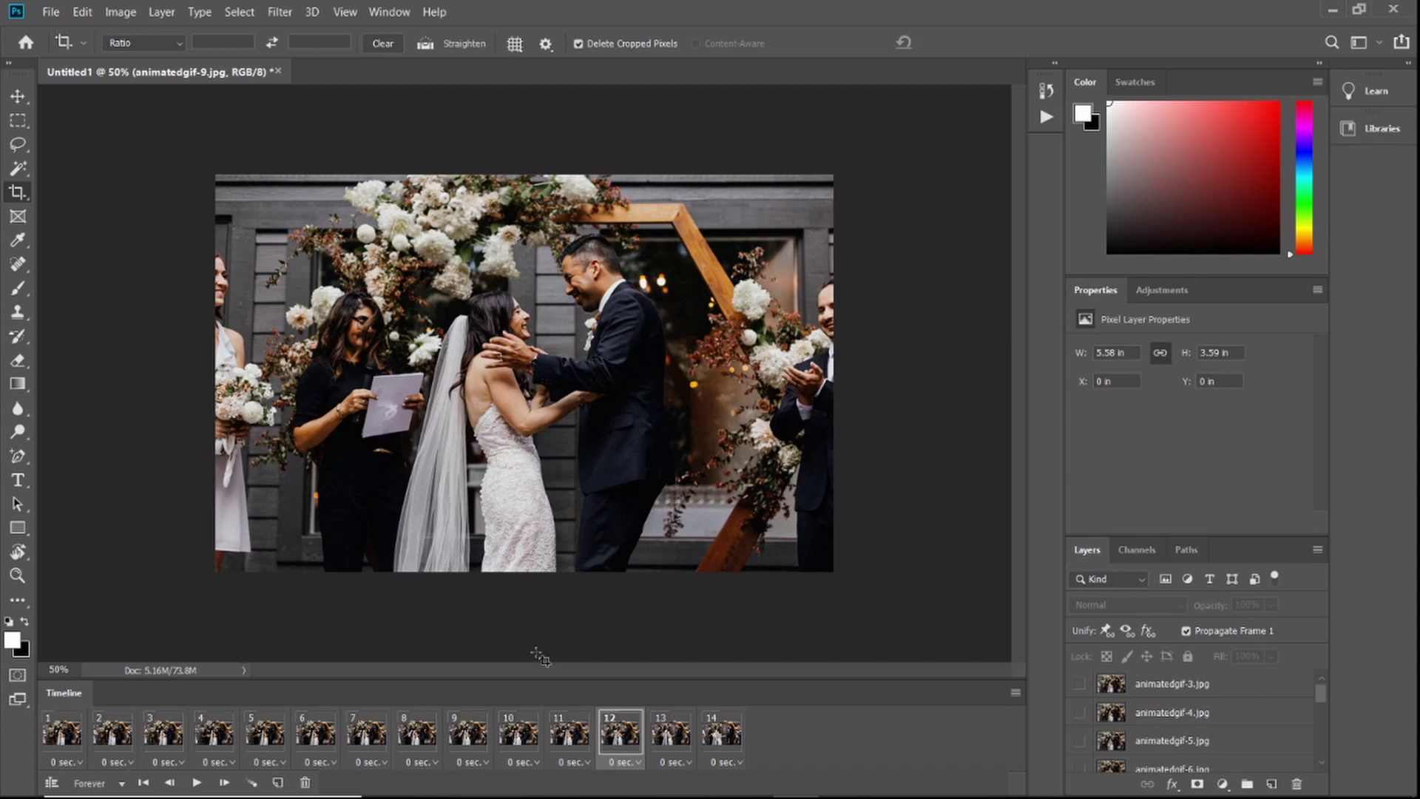
pyautogui.click(666, 734)
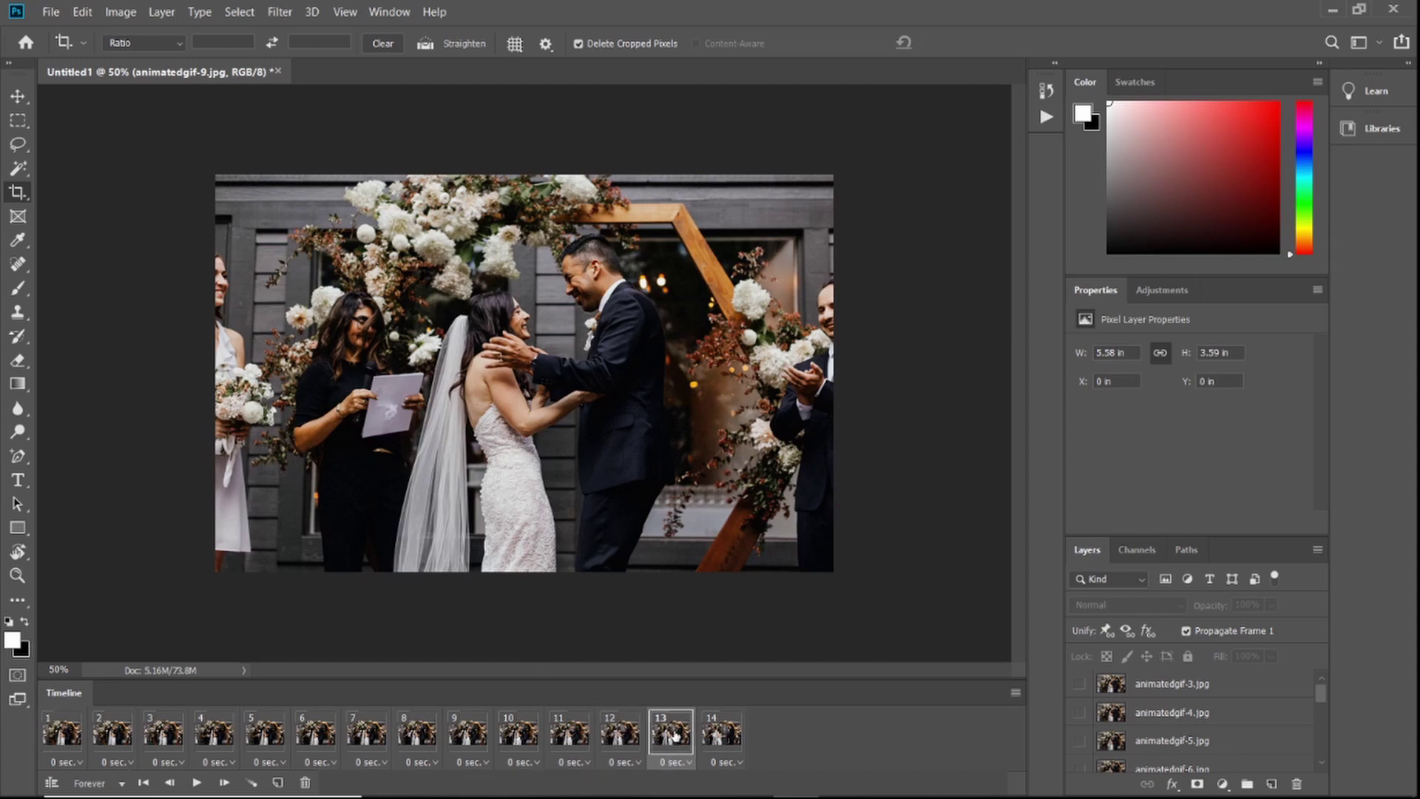
pyautogui.click(740, 735)
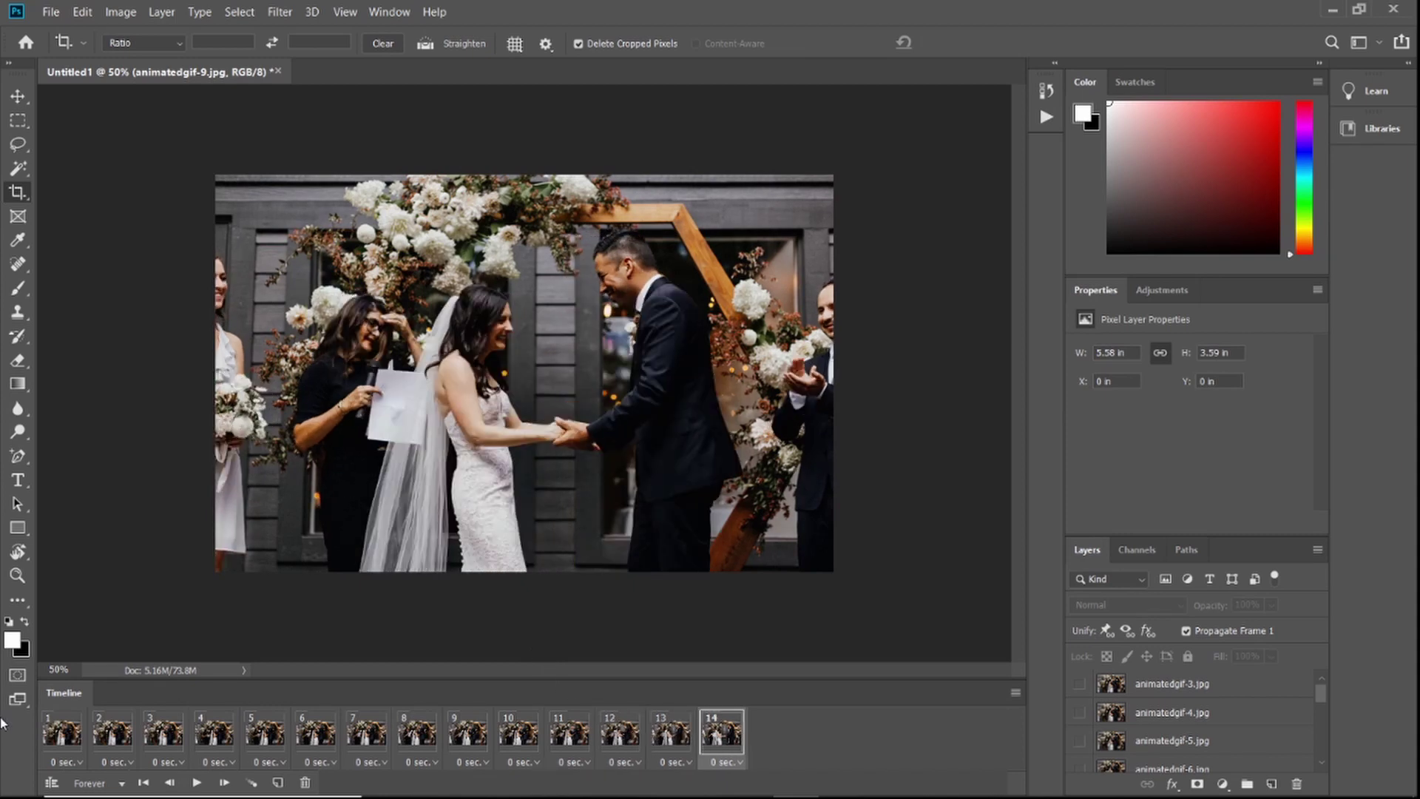
pyautogui.click(45, 732)
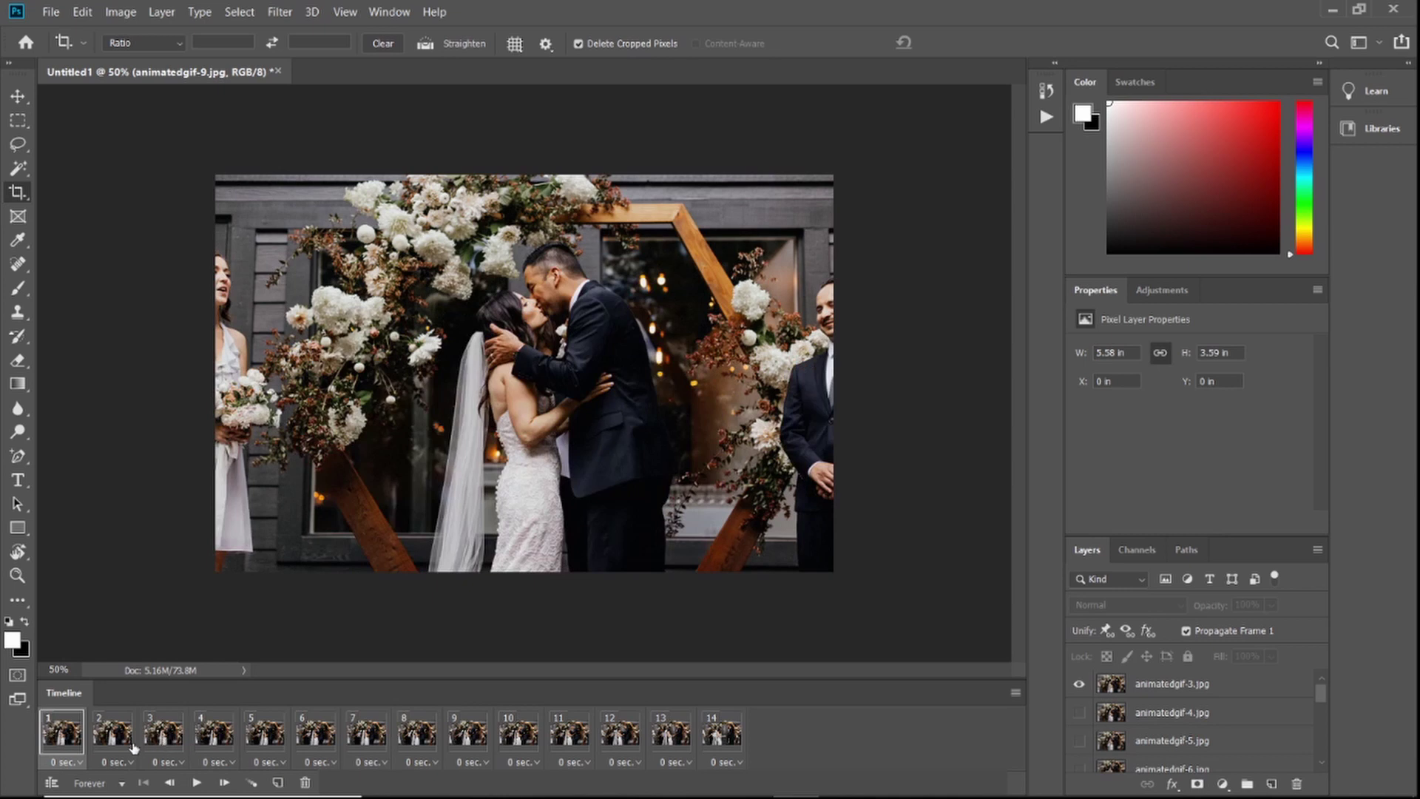
pyautogui.click(124, 744)
pyautogui.click(162, 735)
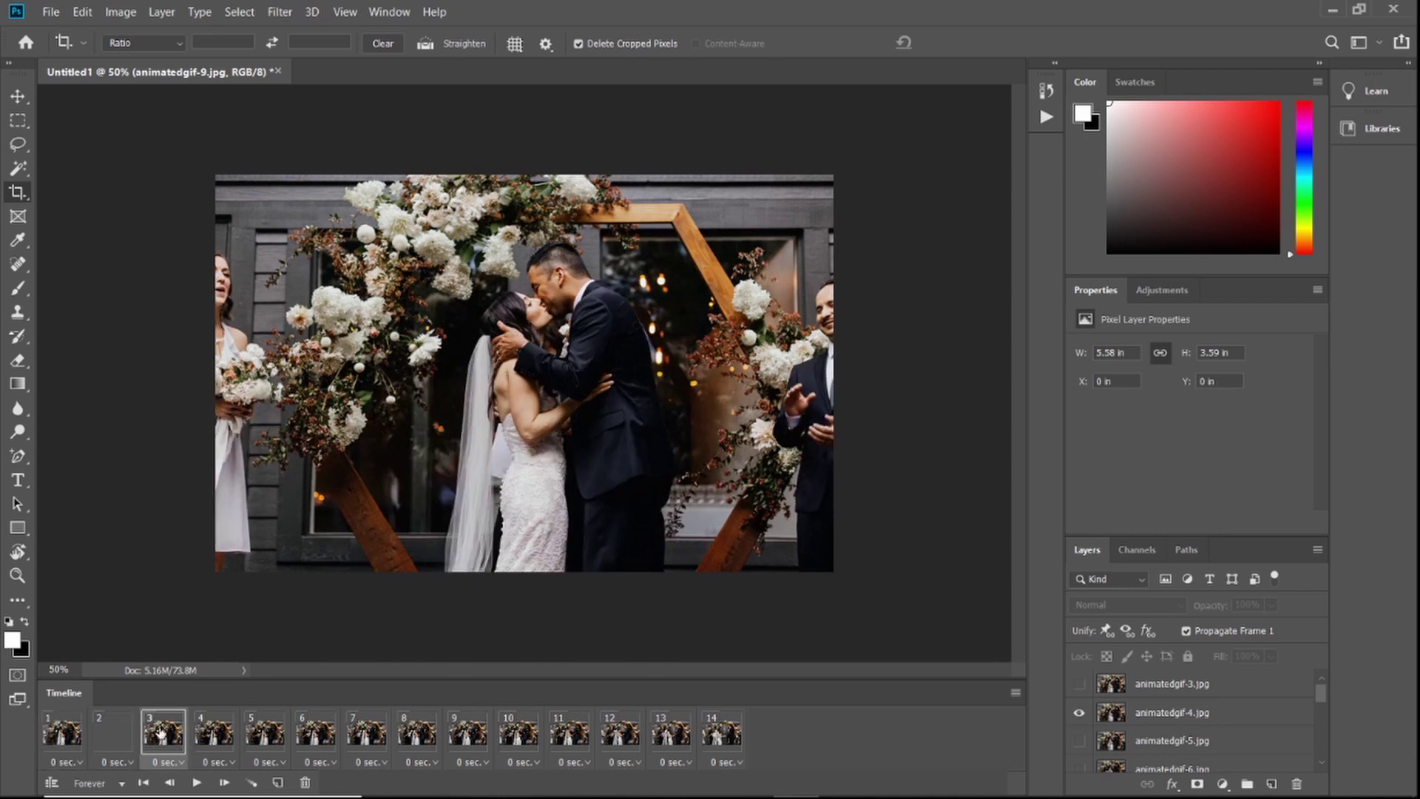
pyautogui.click(216, 732)
pyautogui.click(268, 732)
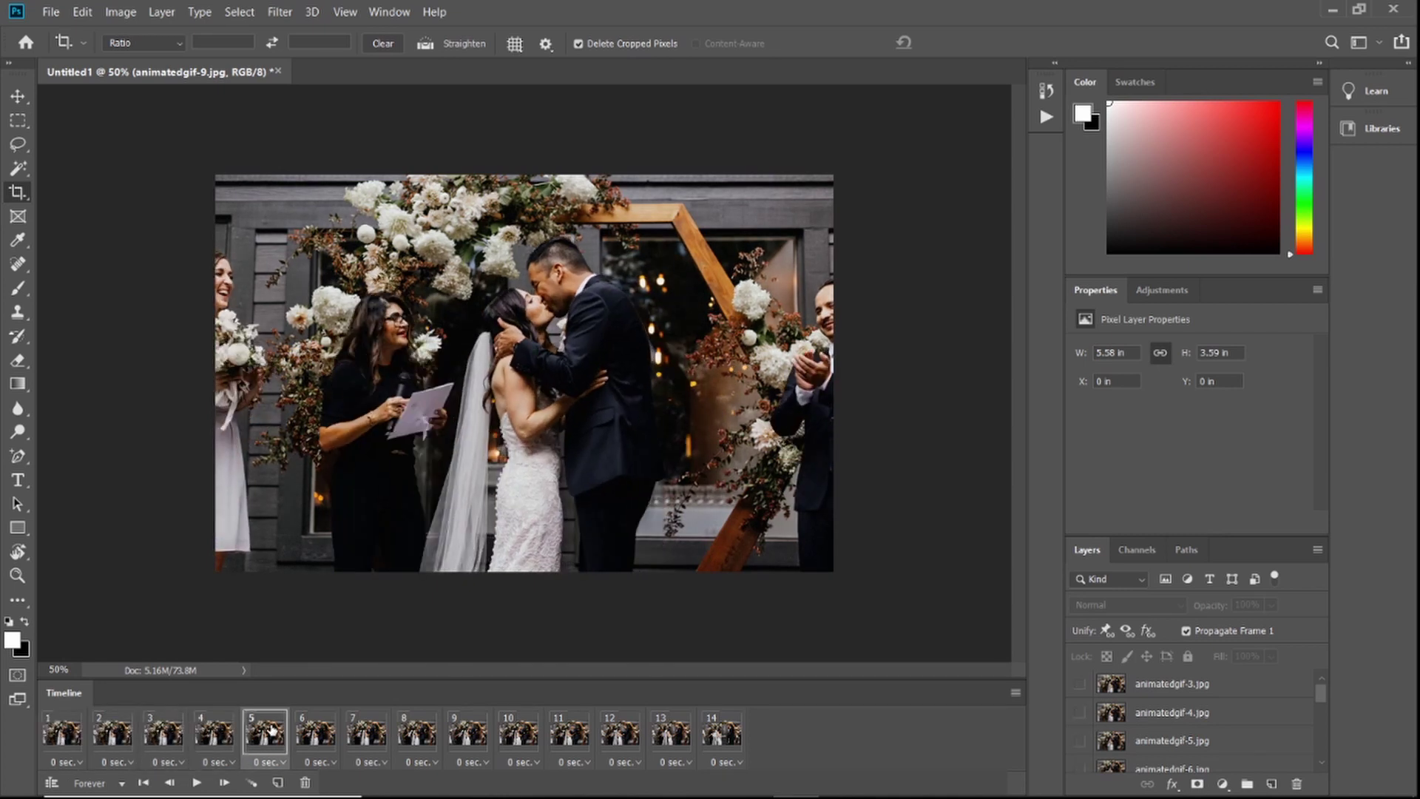
pyautogui.click(330, 736)
pyautogui.click(389, 737)
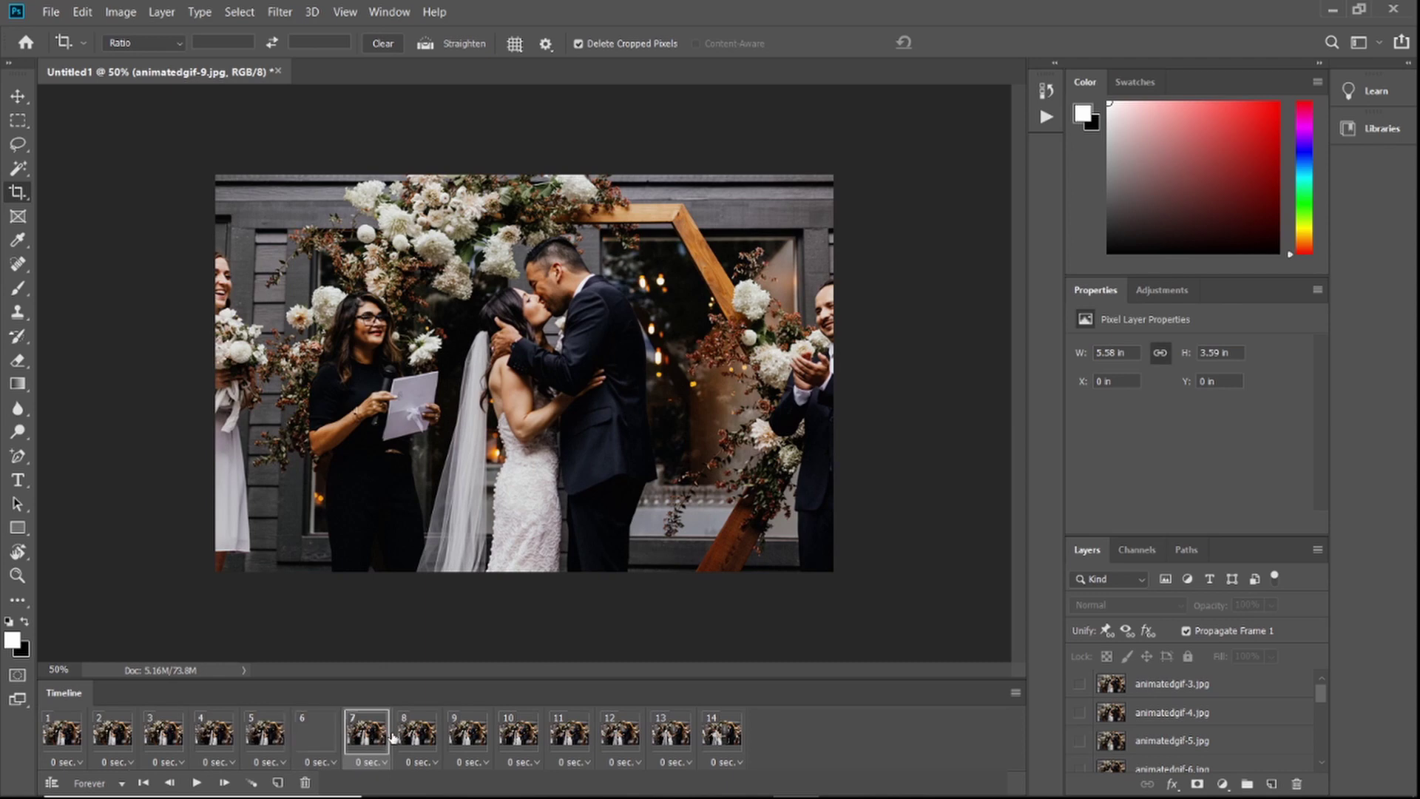
pyautogui.click(435, 740)
pyautogui.click(503, 739)
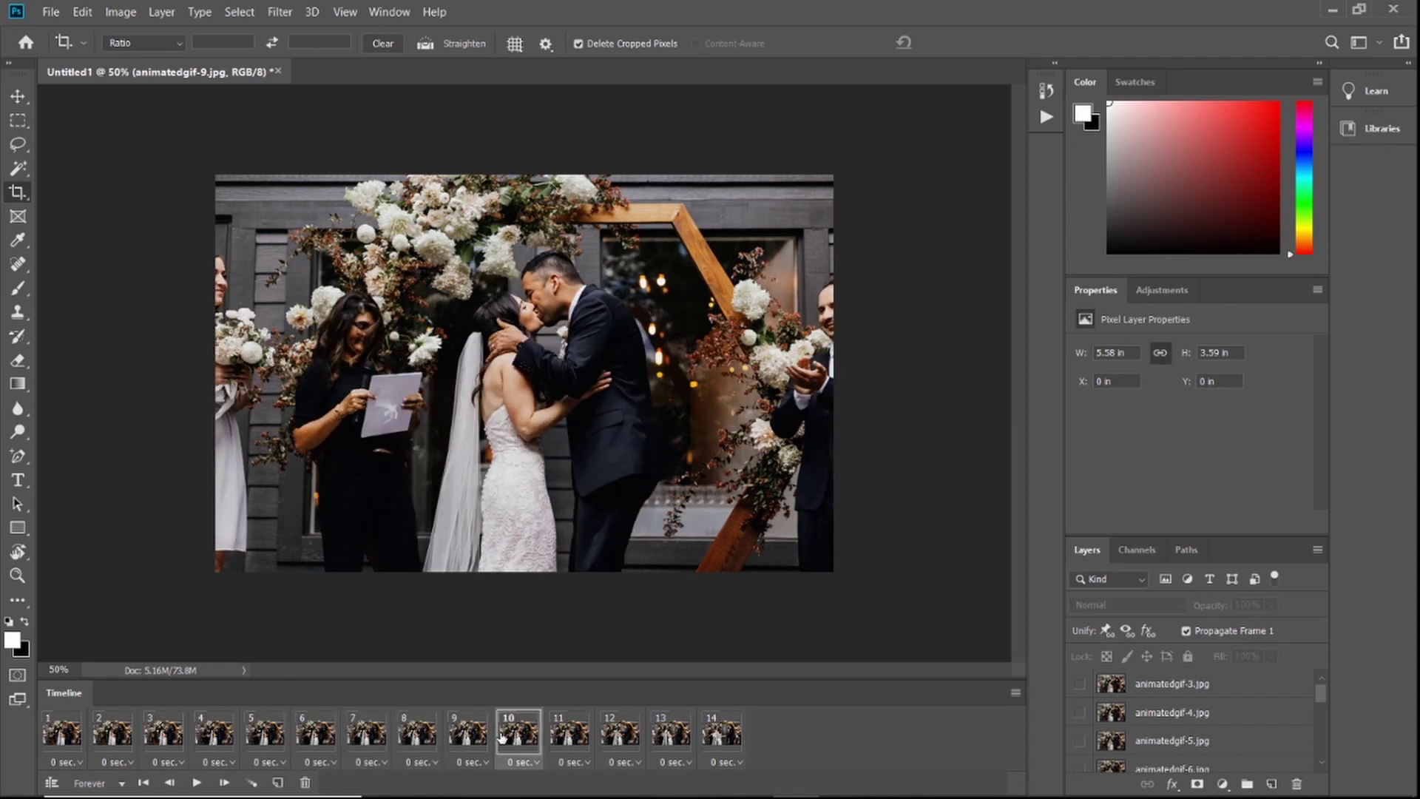
pyautogui.click(550, 737)
pyautogui.click(653, 740)
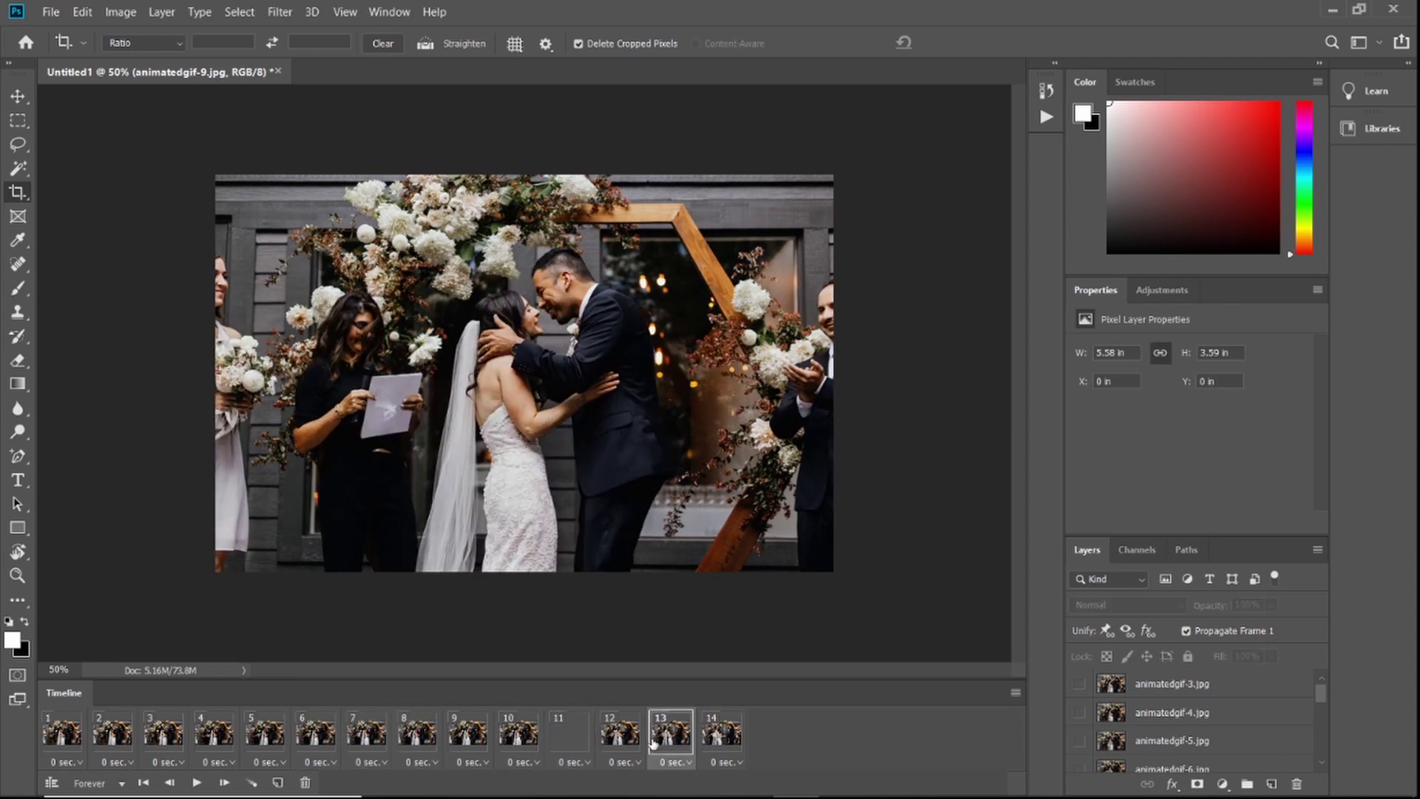
pyautogui.click(732, 737)
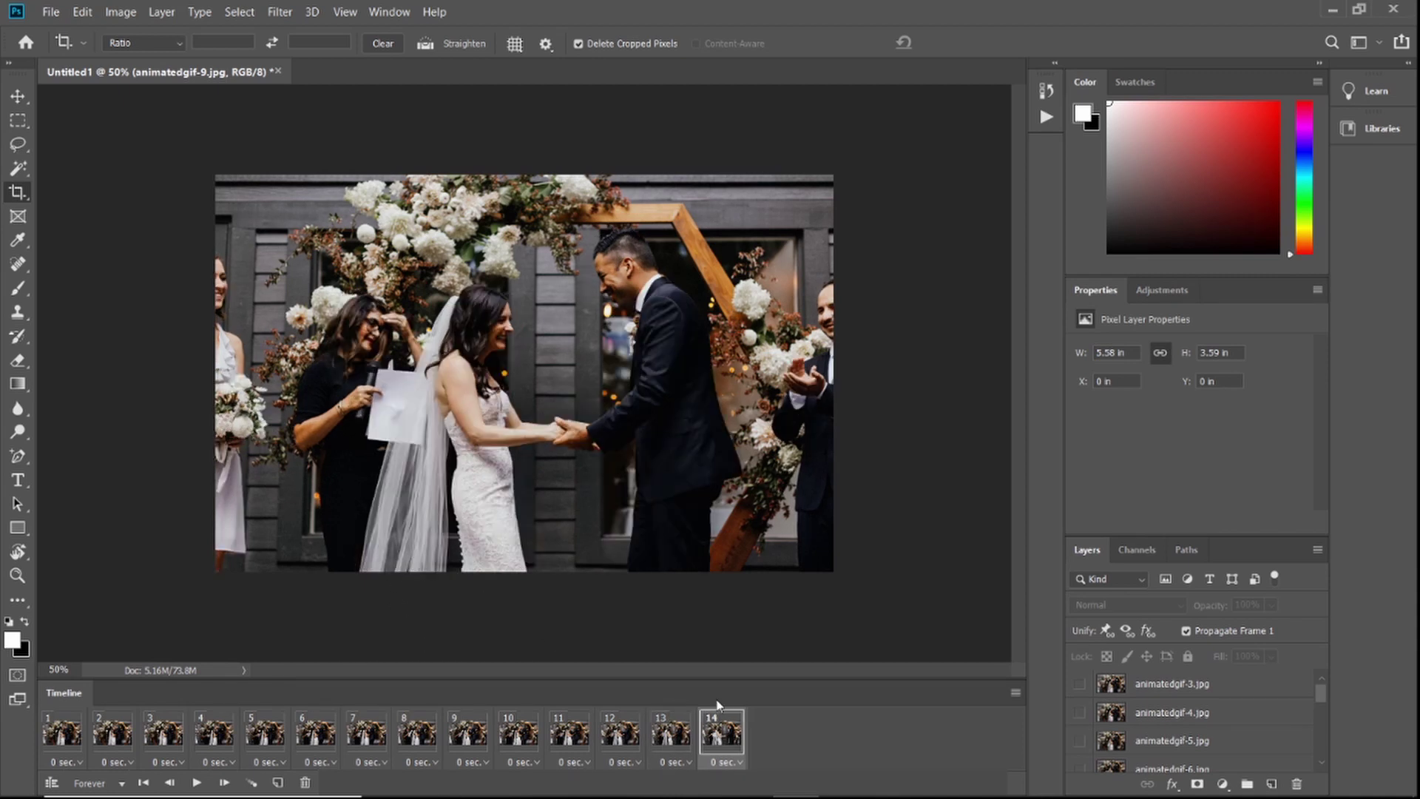
pyautogui.click(60, 738)
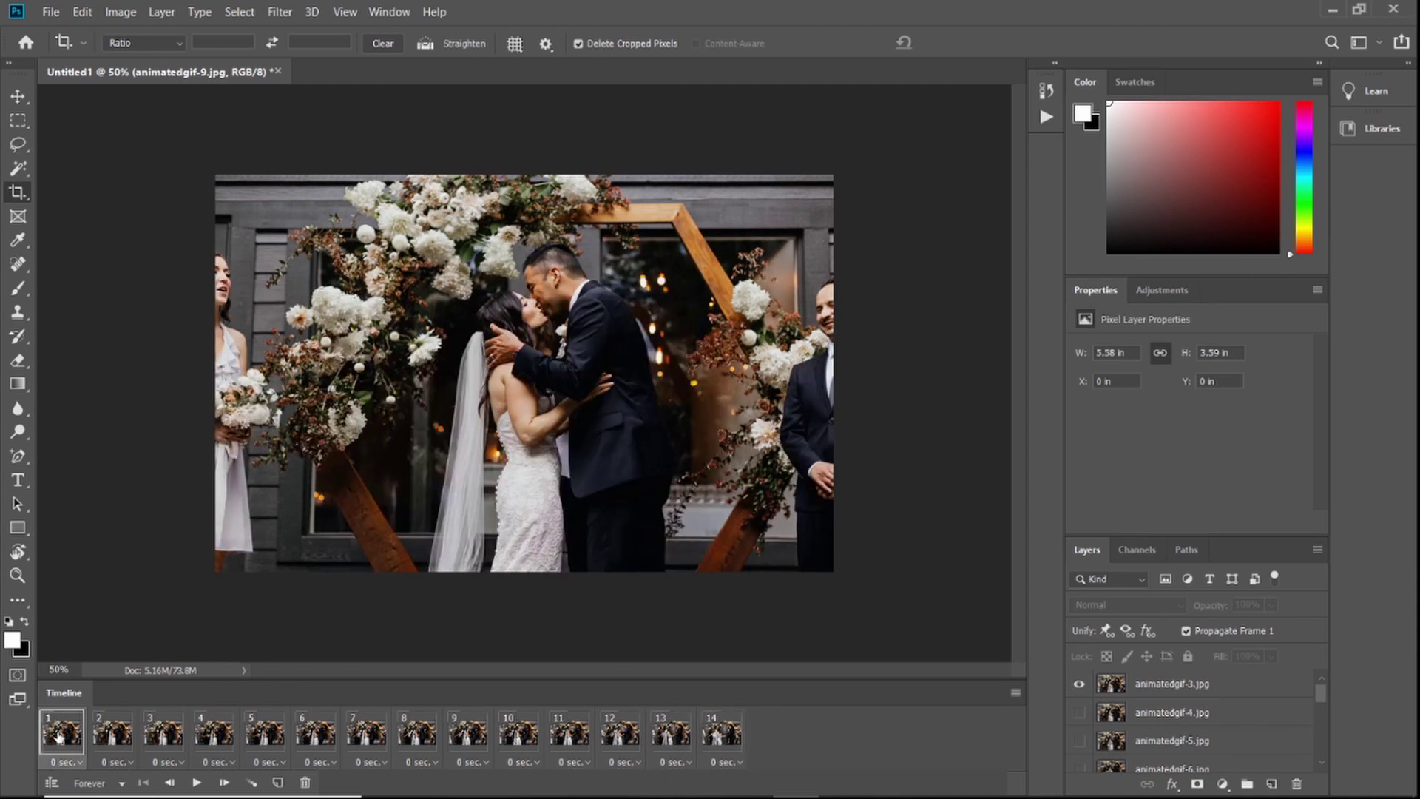
pyautogui.click(118, 753)
pyautogui.click(209, 758)
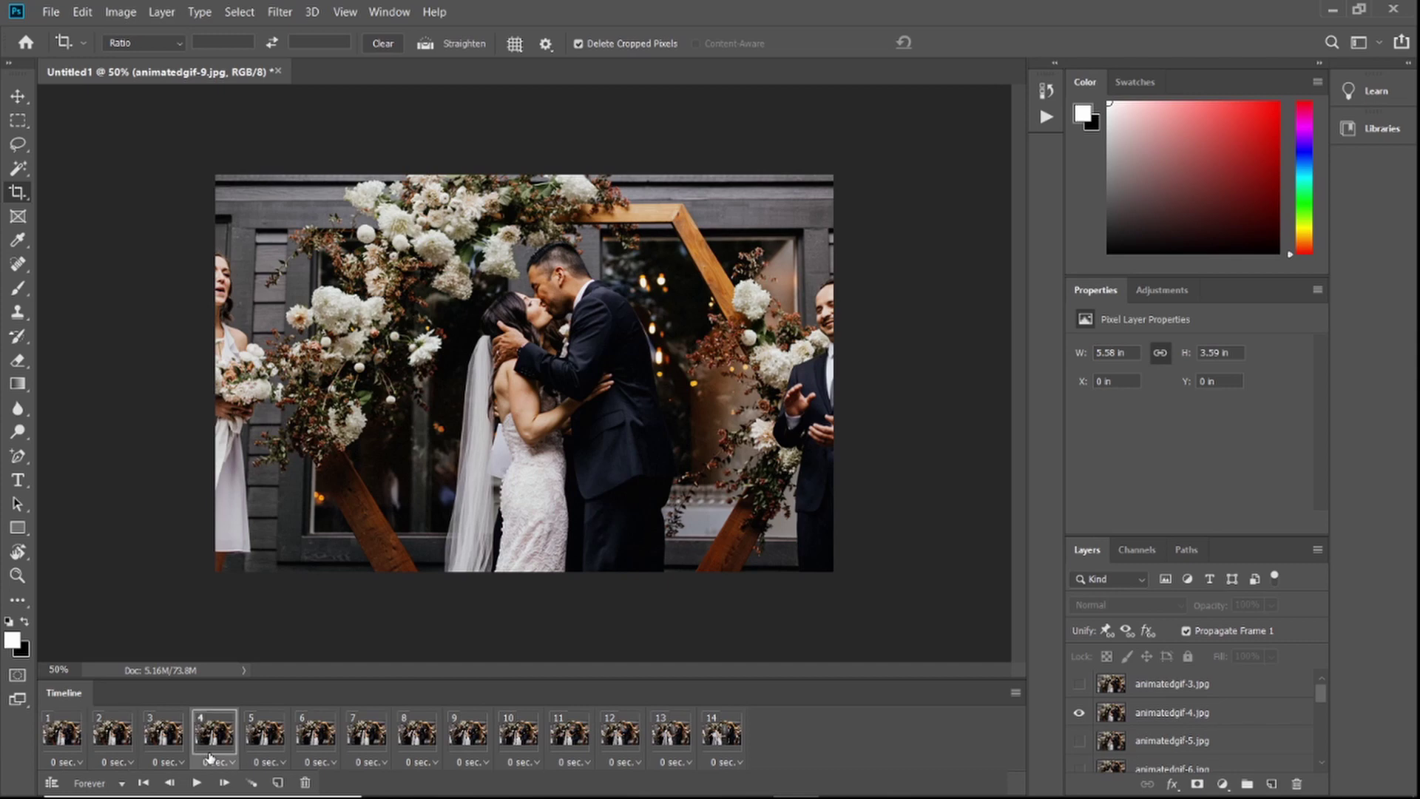
pyautogui.click(489, 739)
pyautogui.click(663, 735)
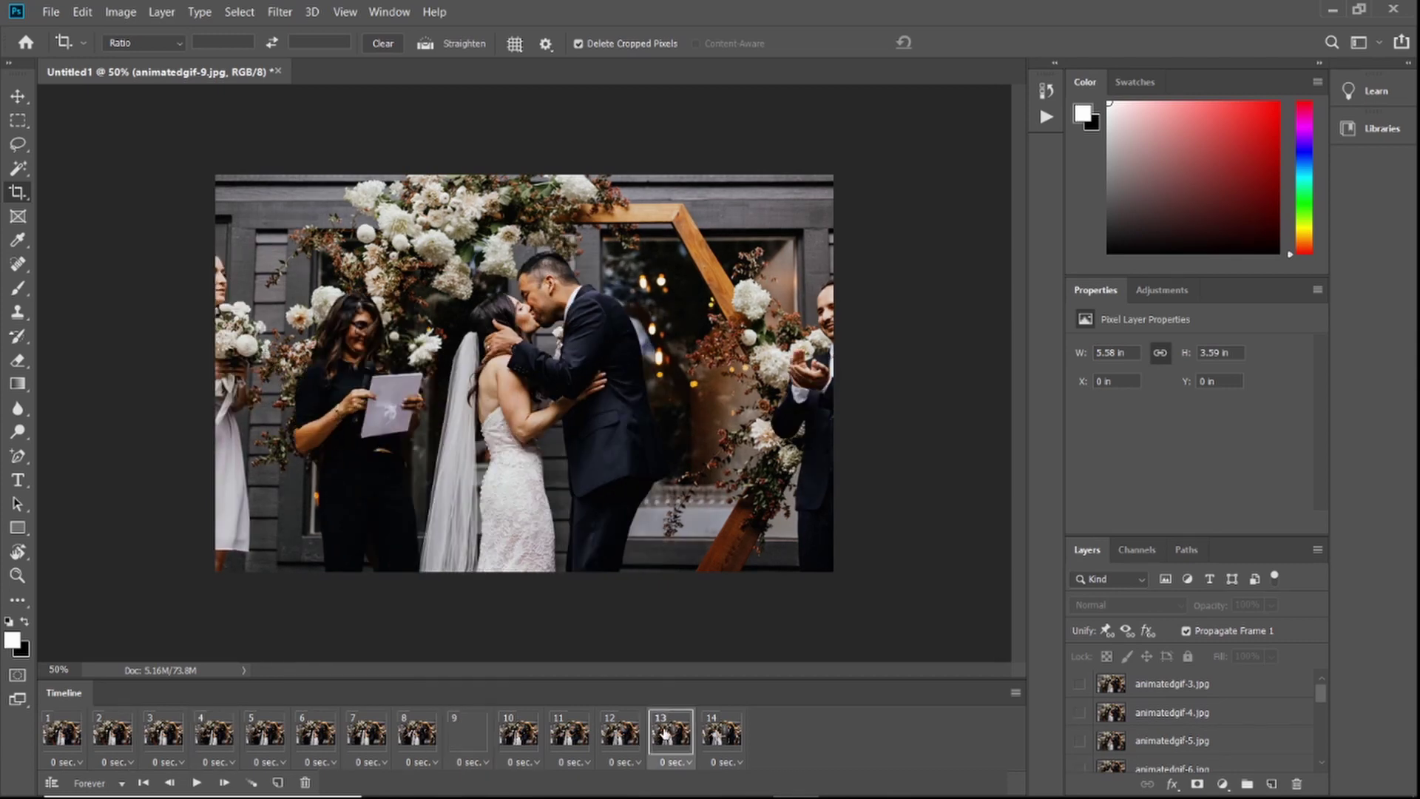
pyautogui.click(728, 736)
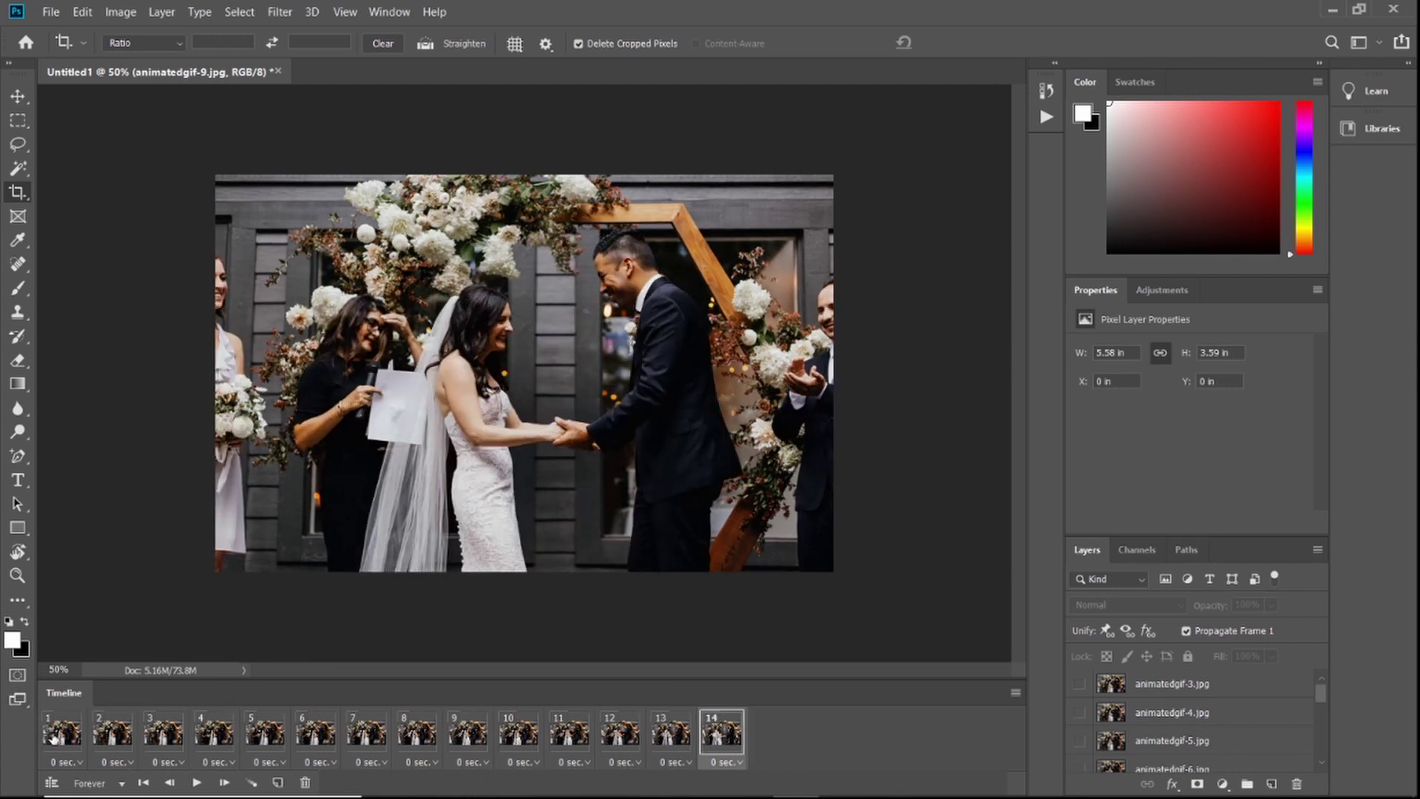
# Step: Select all 14 frames and set their delay to a custom 0.15 seconds
pyautogui.click(53, 736)
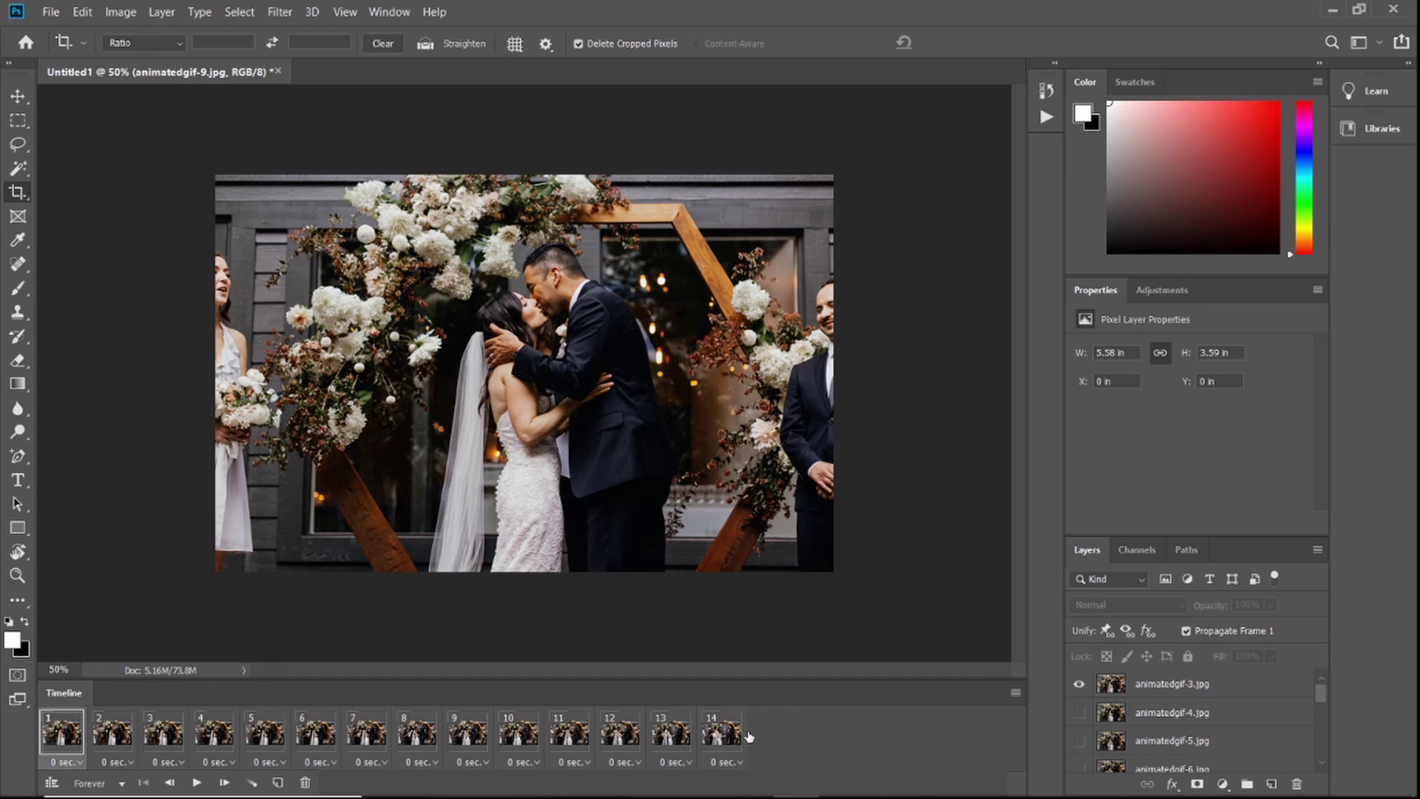
pyautogui.keyDown('shift'); pyautogui.click(738, 740); pyautogui.keyUp('shift')
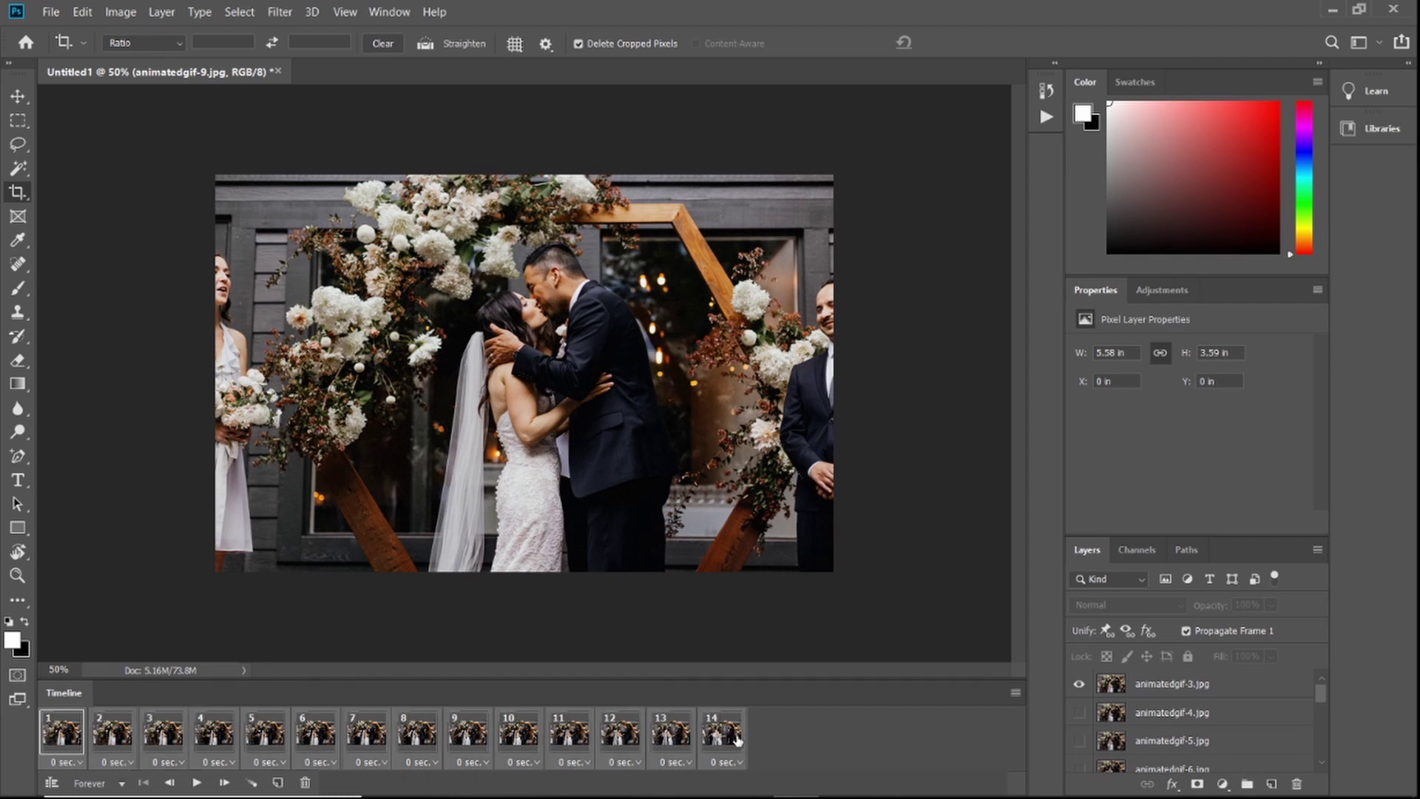
pyautogui.click(119, 764)
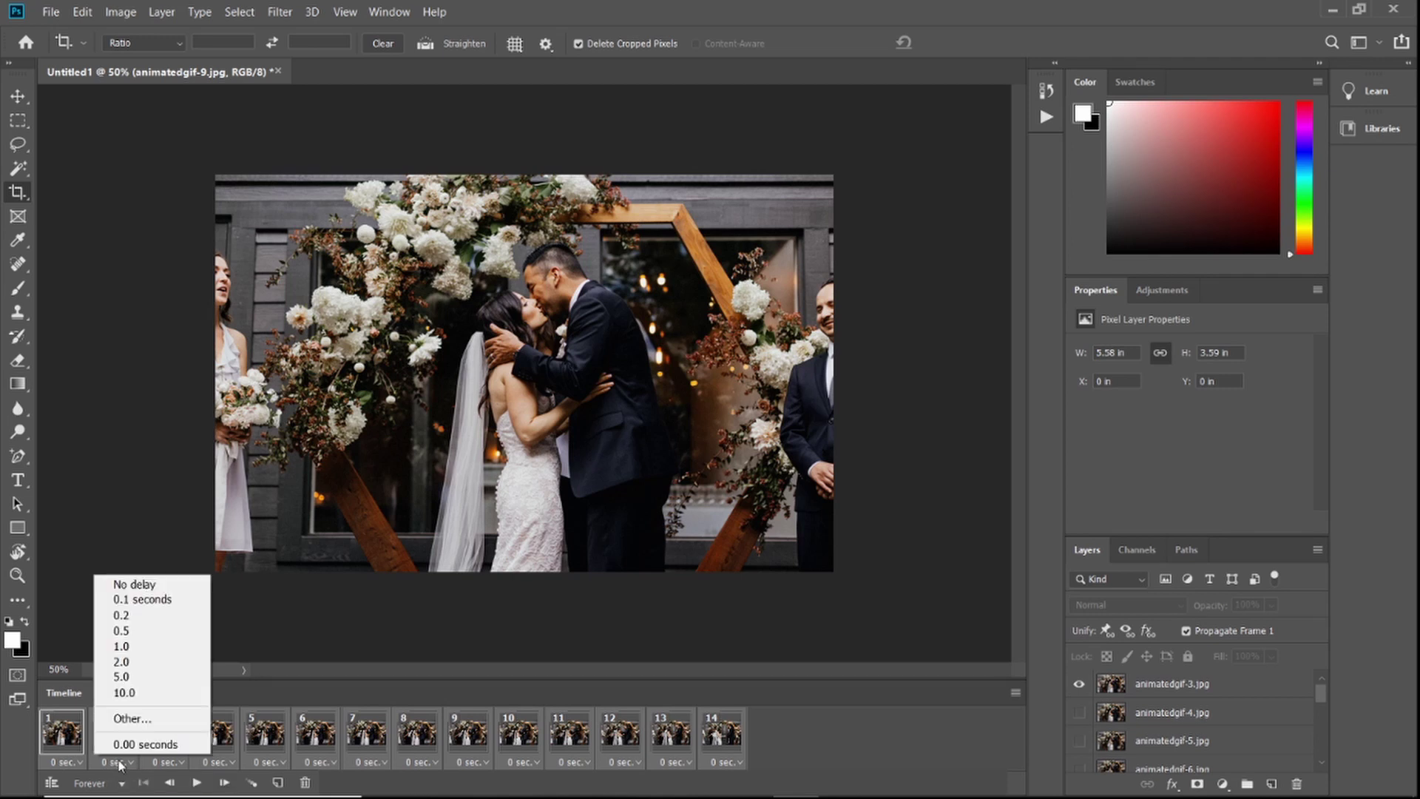
pyautogui.click(122, 720)
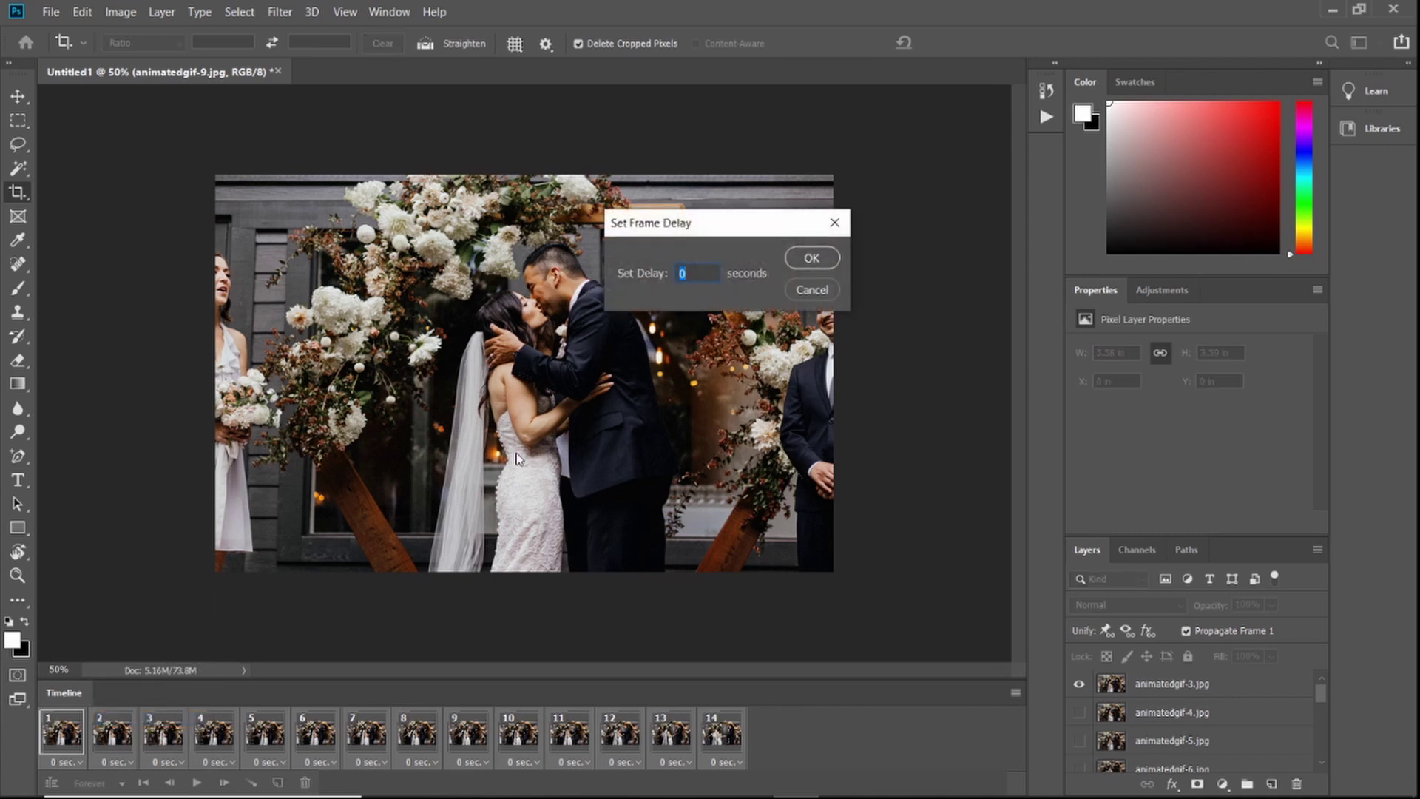
pyautogui.write('.15')
pyautogui.press('Return')
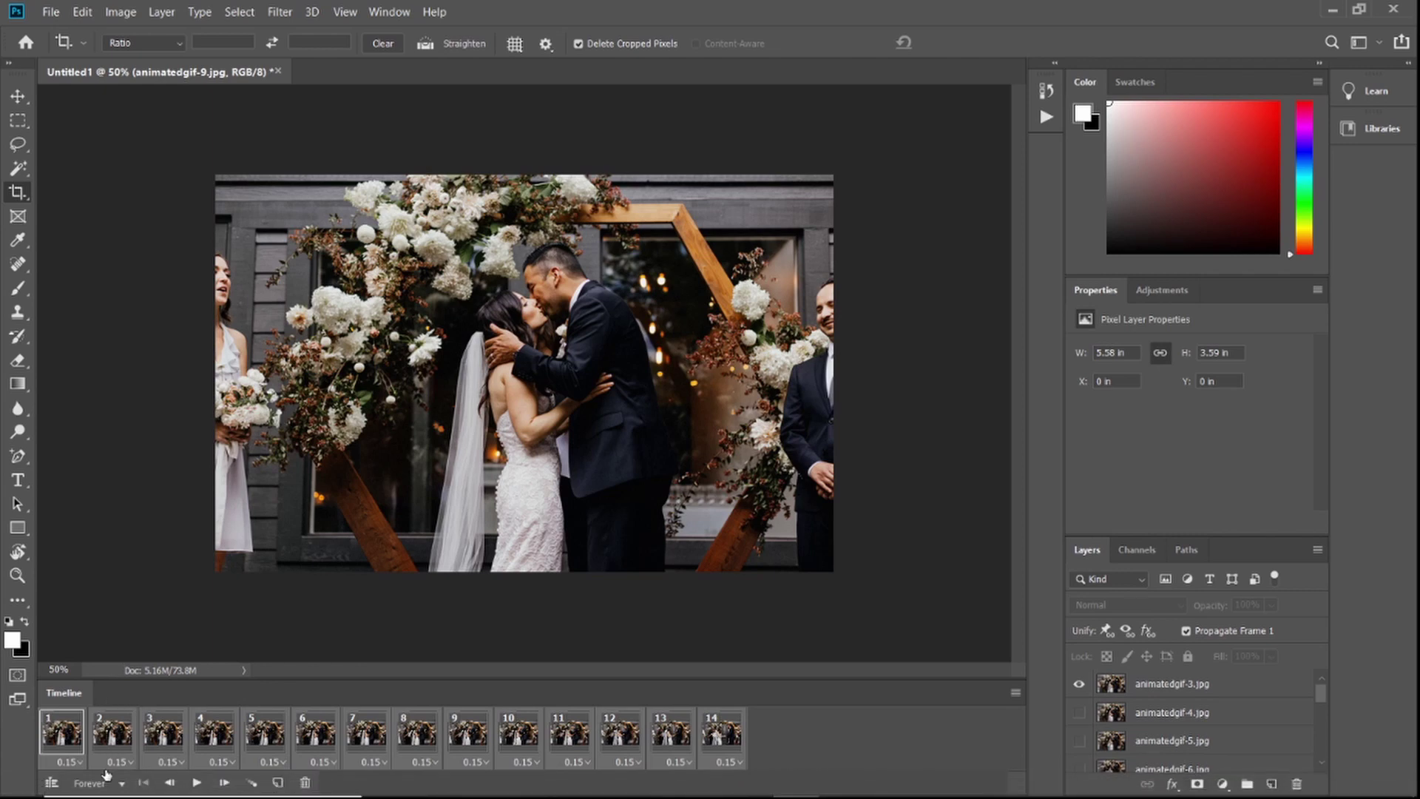
# Step: Play the animation, stop it, and return to frame 1
pyautogui.click(198, 783)
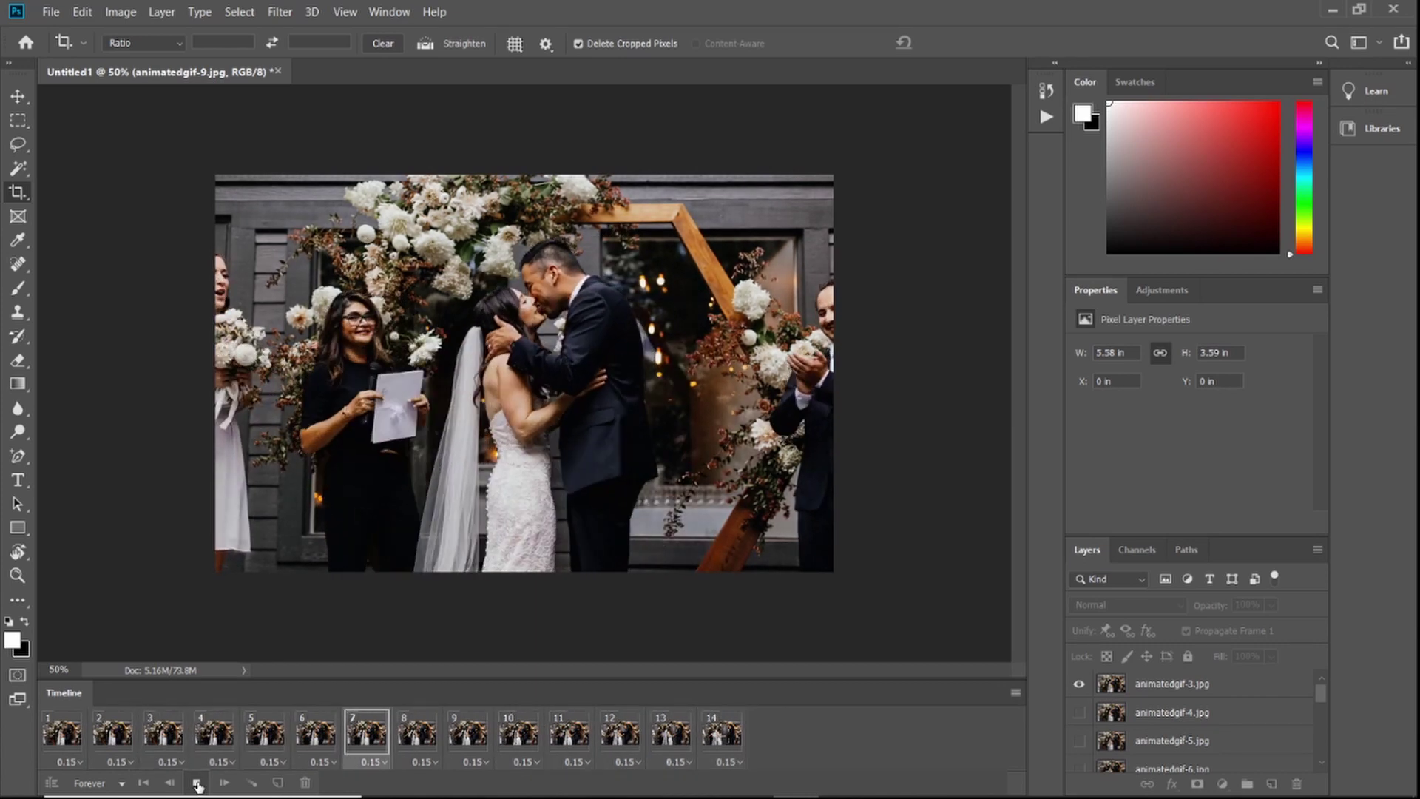
pyautogui.click(111, 734)
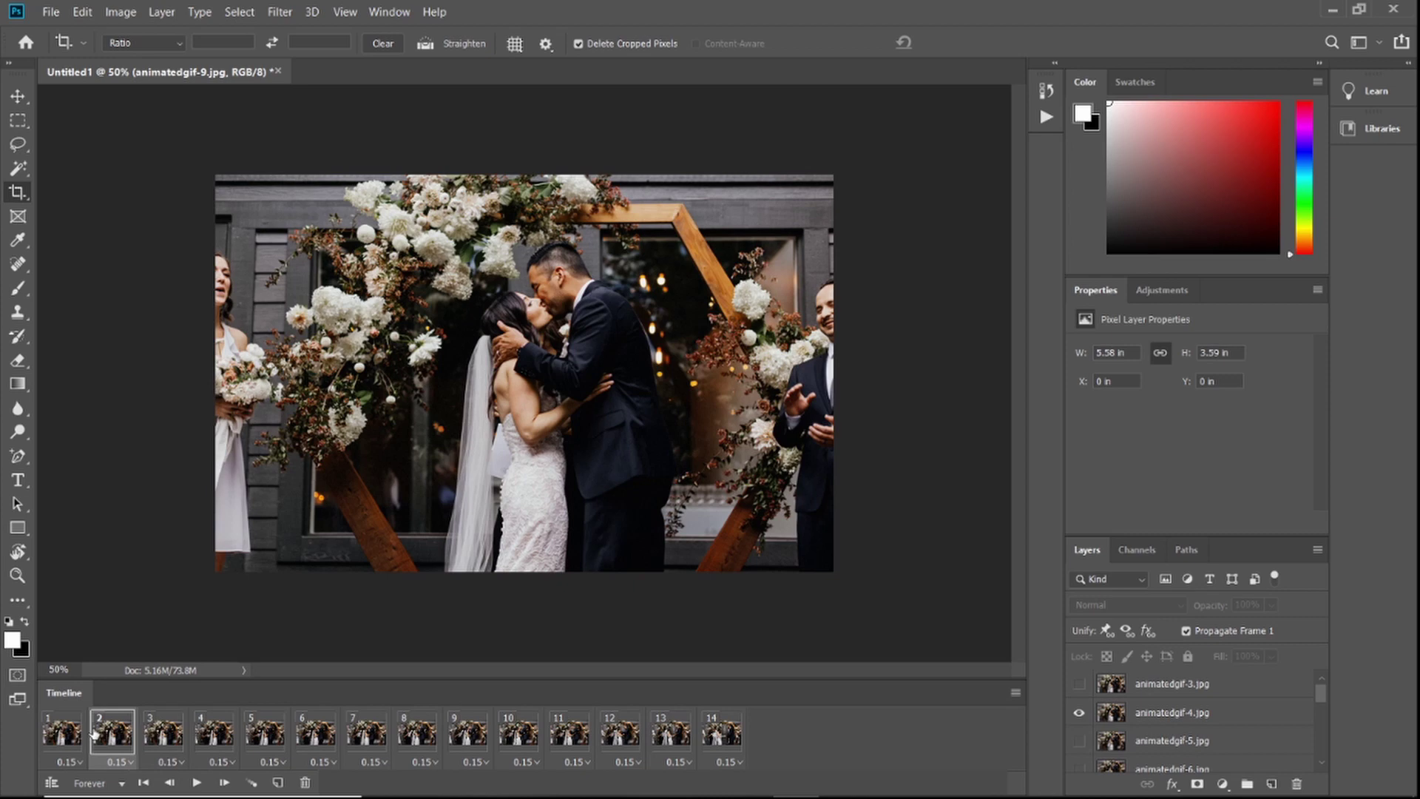
pyautogui.click(56, 733)
# Step: Open Save for Web, zoom the preview out to the whole image, and keep the GIF 128 Dithered preset
pyautogui.click(51, 11)
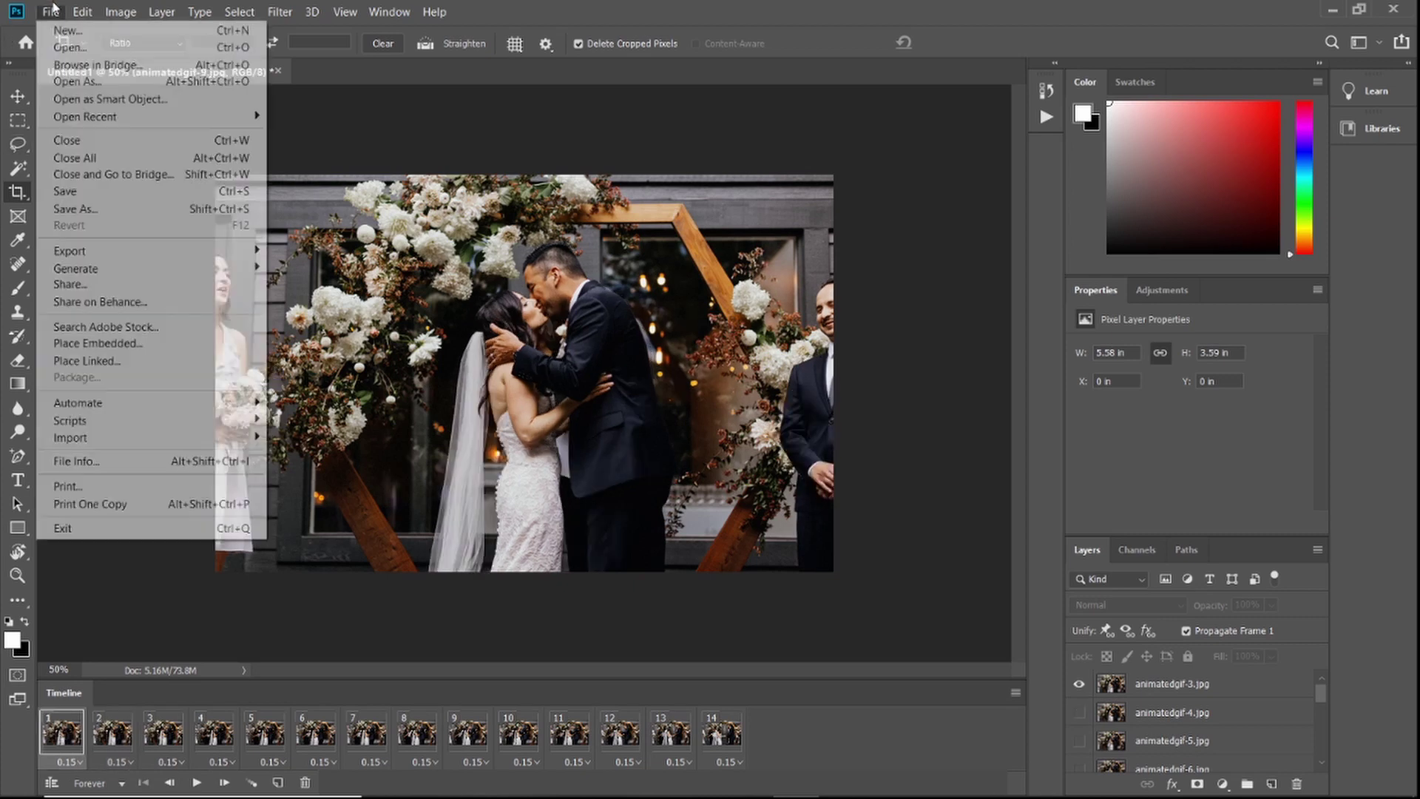
pyautogui.moveTo(70, 256)
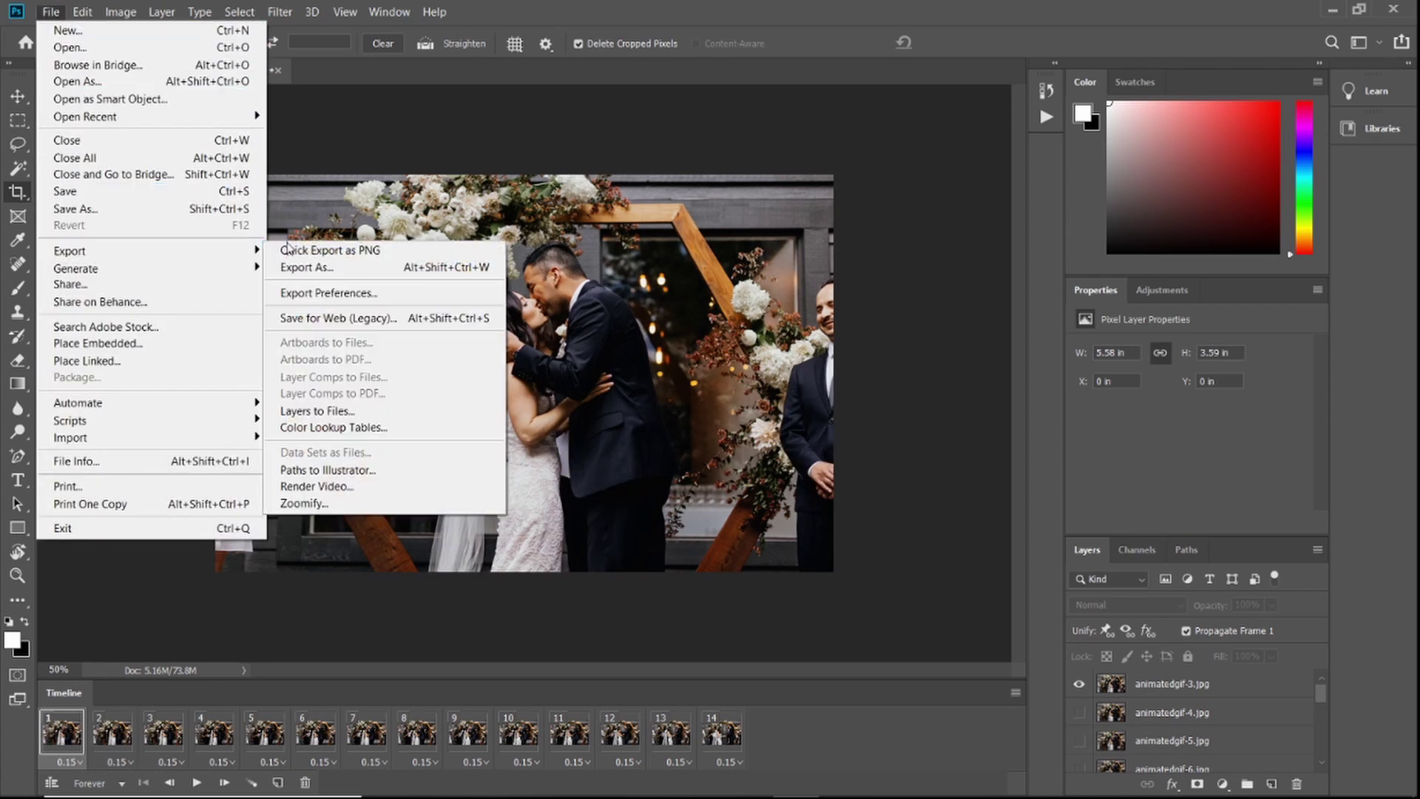
pyautogui.click(339, 318)
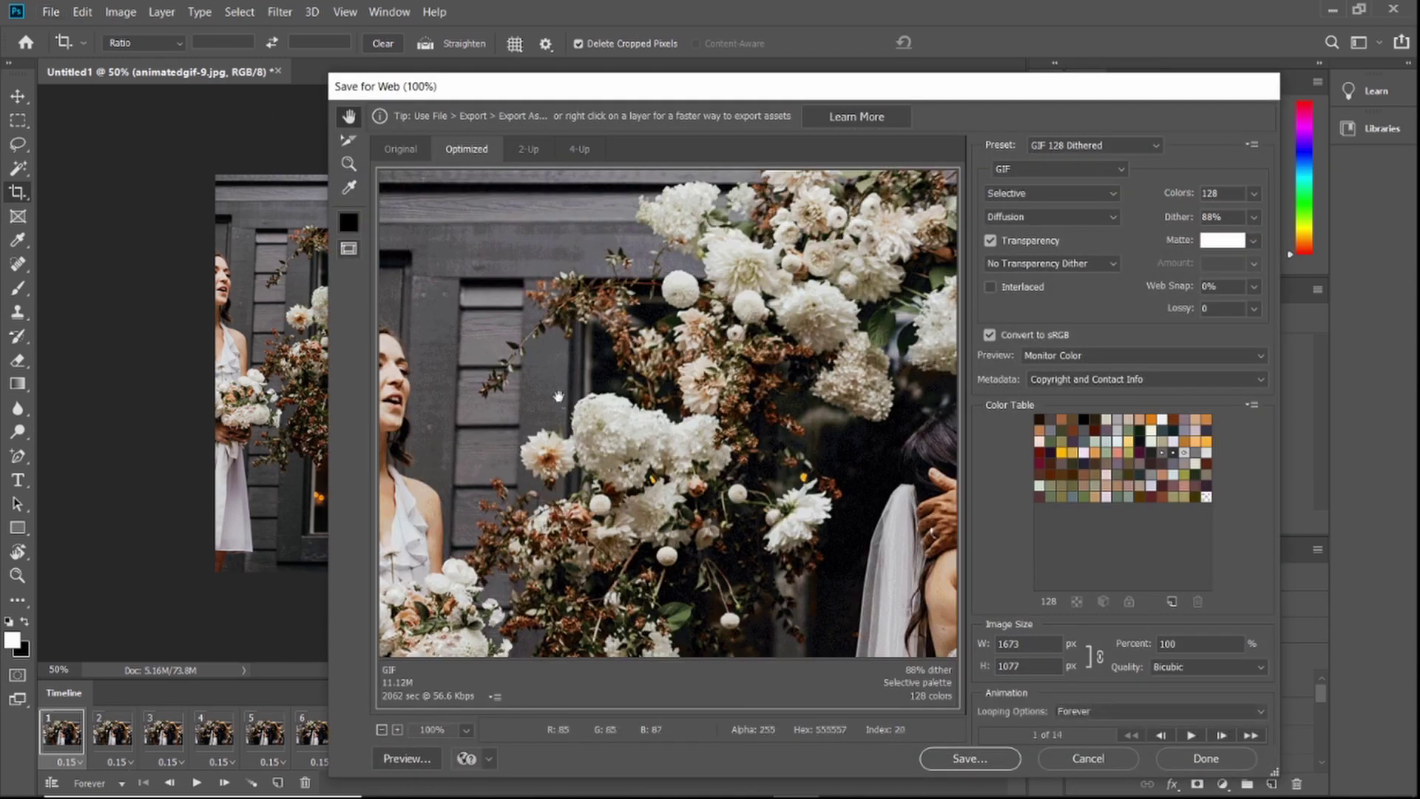
pyautogui.click(383, 730)
pyautogui.click(383, 730)
pyautogui.click(383, 729)
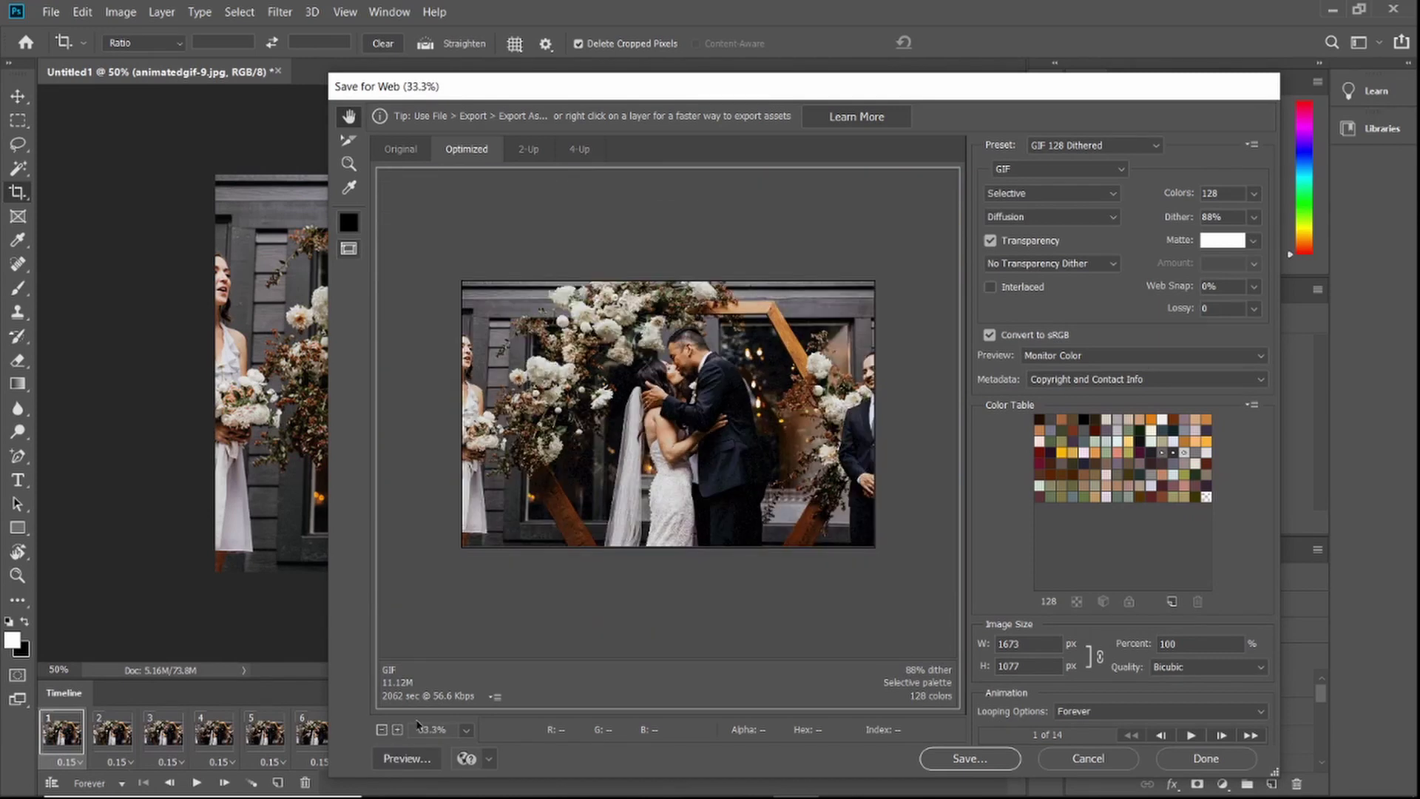
pyautogui.click(1116, 148)
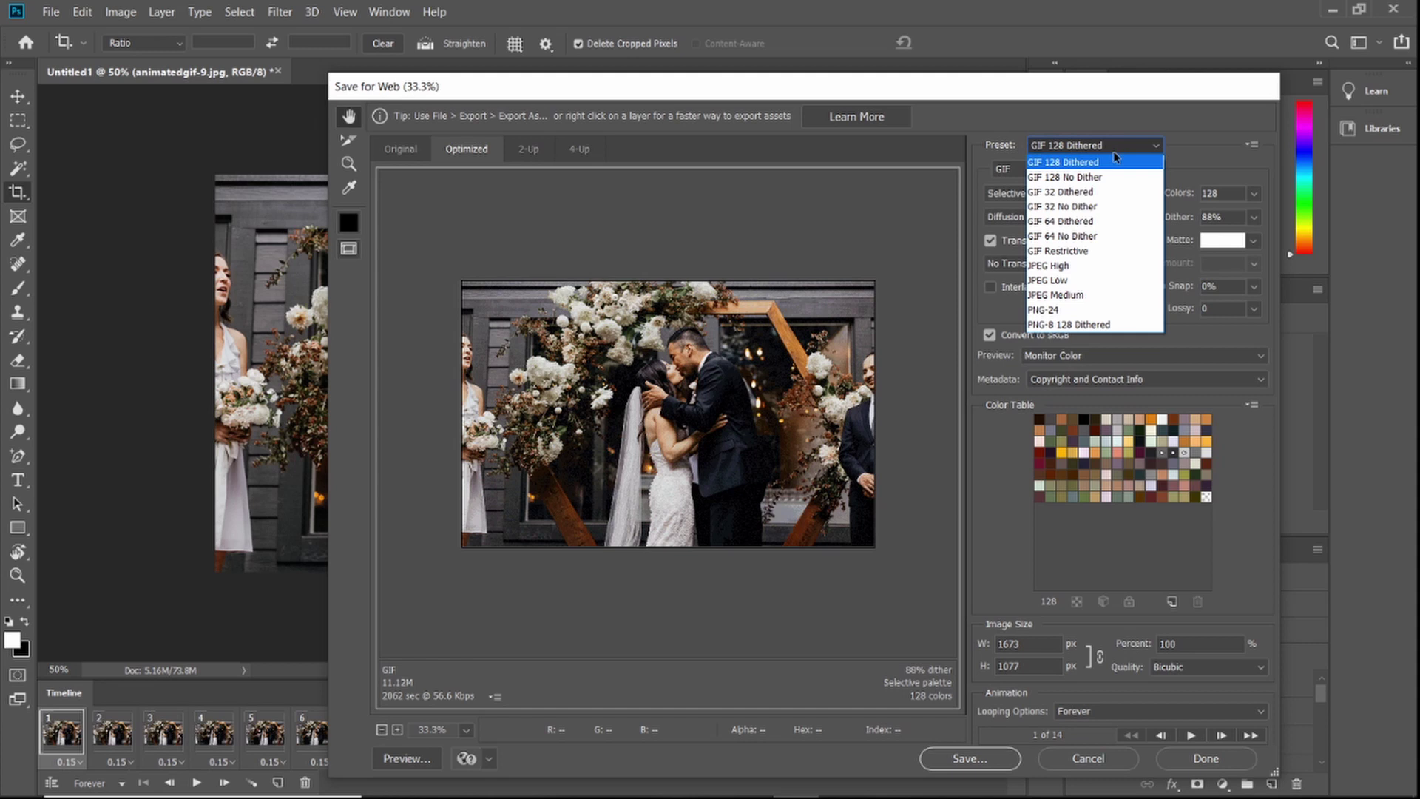
pyautogui.click(1092, 161)
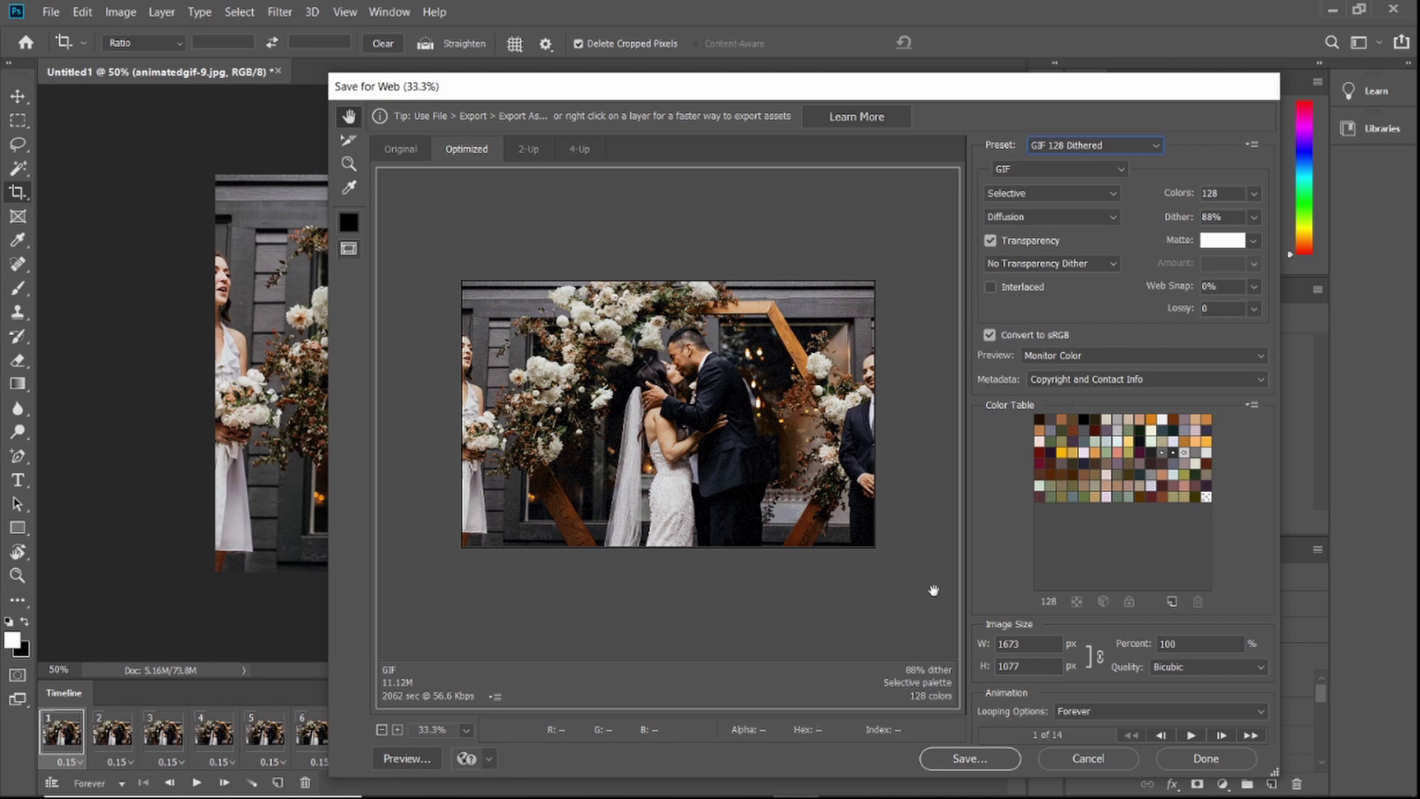
# Step: Change the export width from 1673 to 1000 pixels, giving 1000 × 644
pyautogui.click(1036, 645)
pyautogui.press('BackSpace')
pyautogui.press('BackSpace')
pyautogui.press('BackSpace')
pyautogui.press('BackSpace')
pyautogui.write('1000')
pyautogui.click(1045, 665)
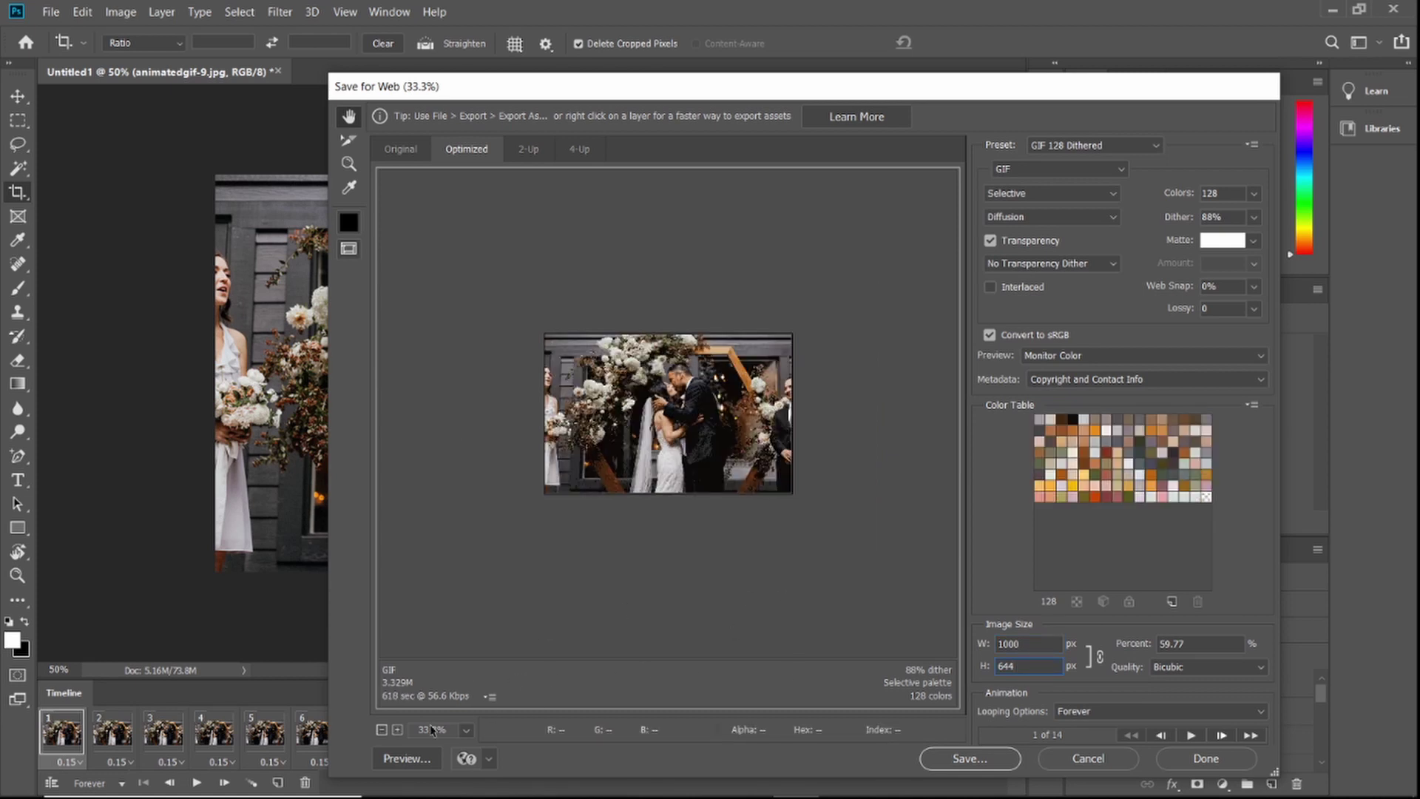
pyautogui.click(400, 756)
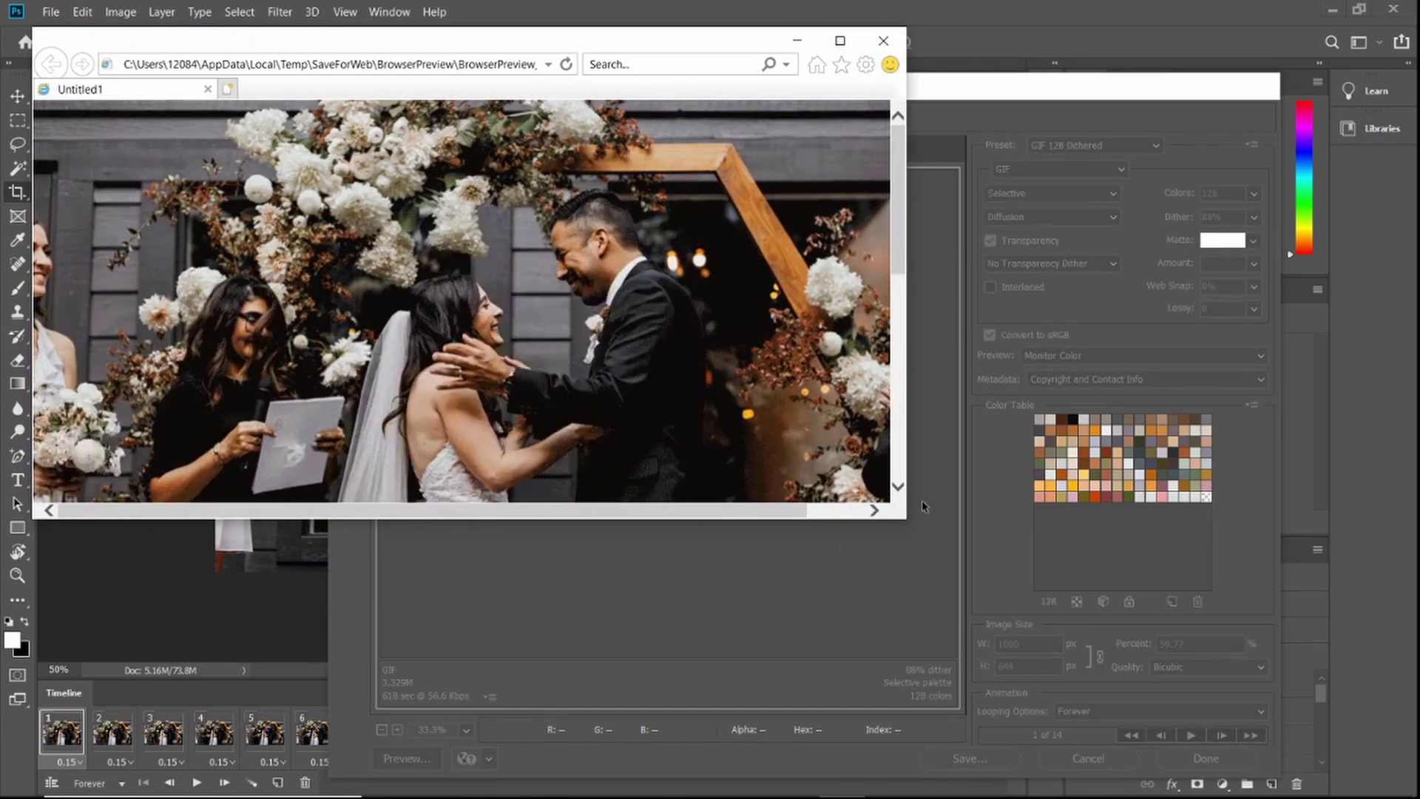
pyautogui.moveTo(907, 474); pyautogui.dragTo(1108, 690)
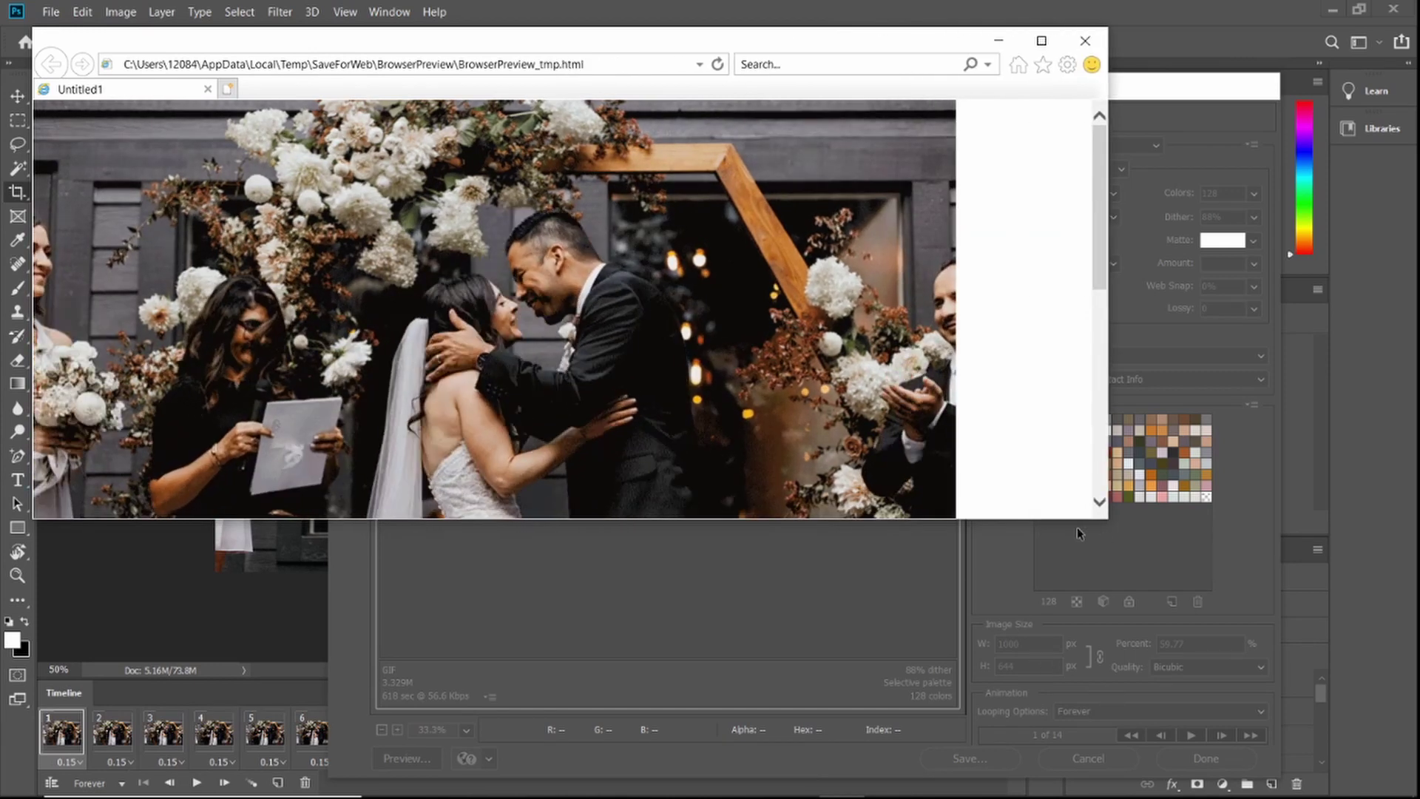
pyautogui.moveTo(1064, 518); pyautogui.dragTo(1092, 785)
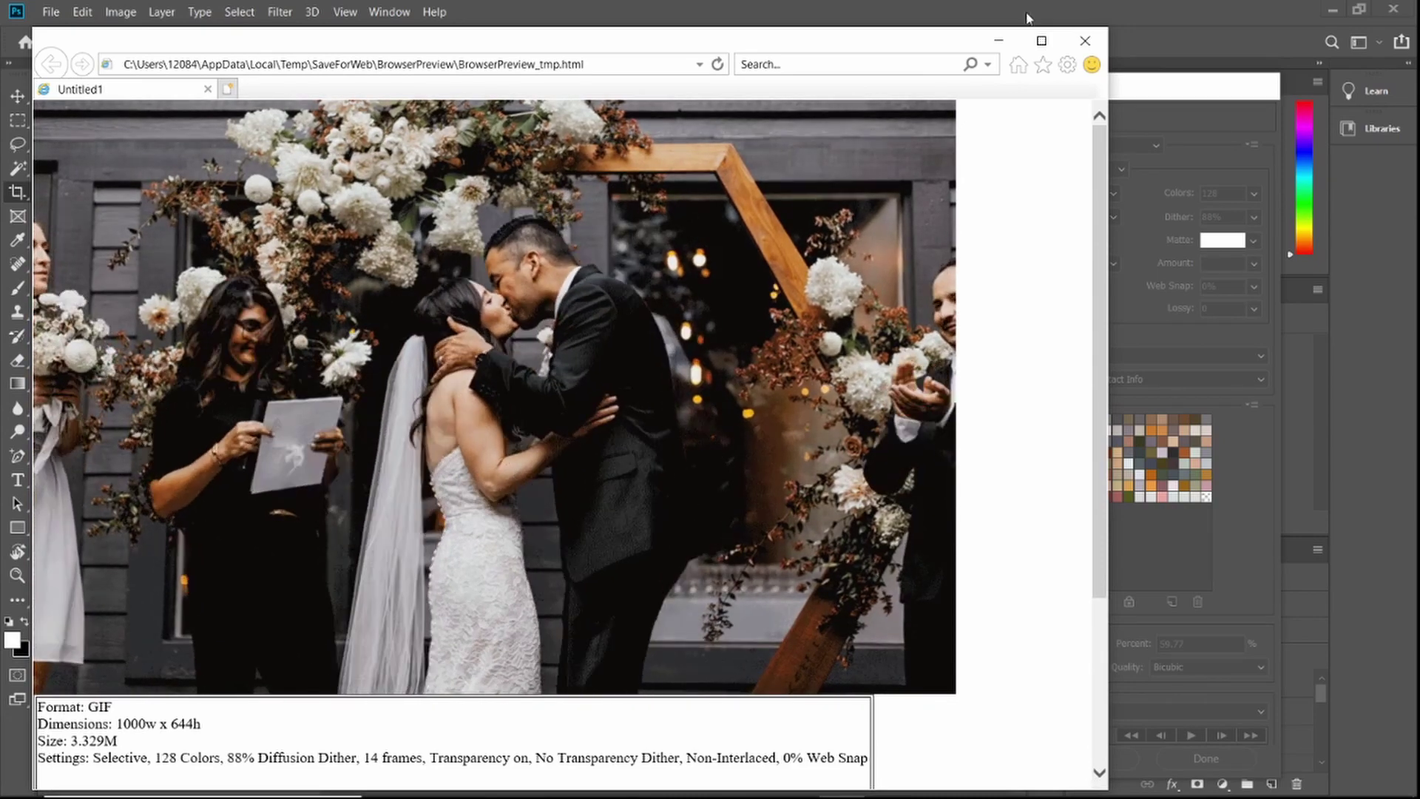
pyautogui.click(1084, 40)
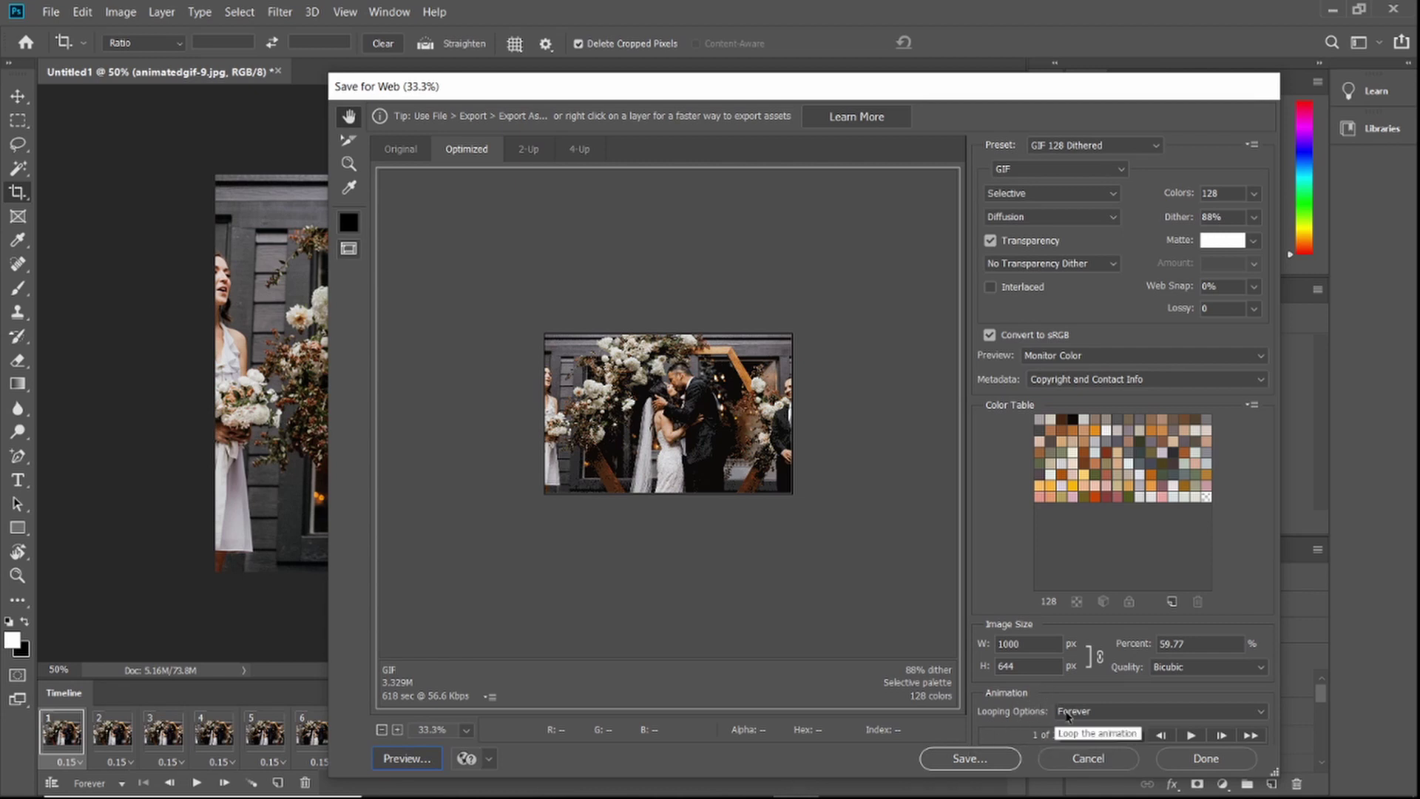
# Step: Save the optimized GIF as Portlandwedding in the Animated Gif folder, replacing the Untitled1 name
pyautogui.click(962, 760)
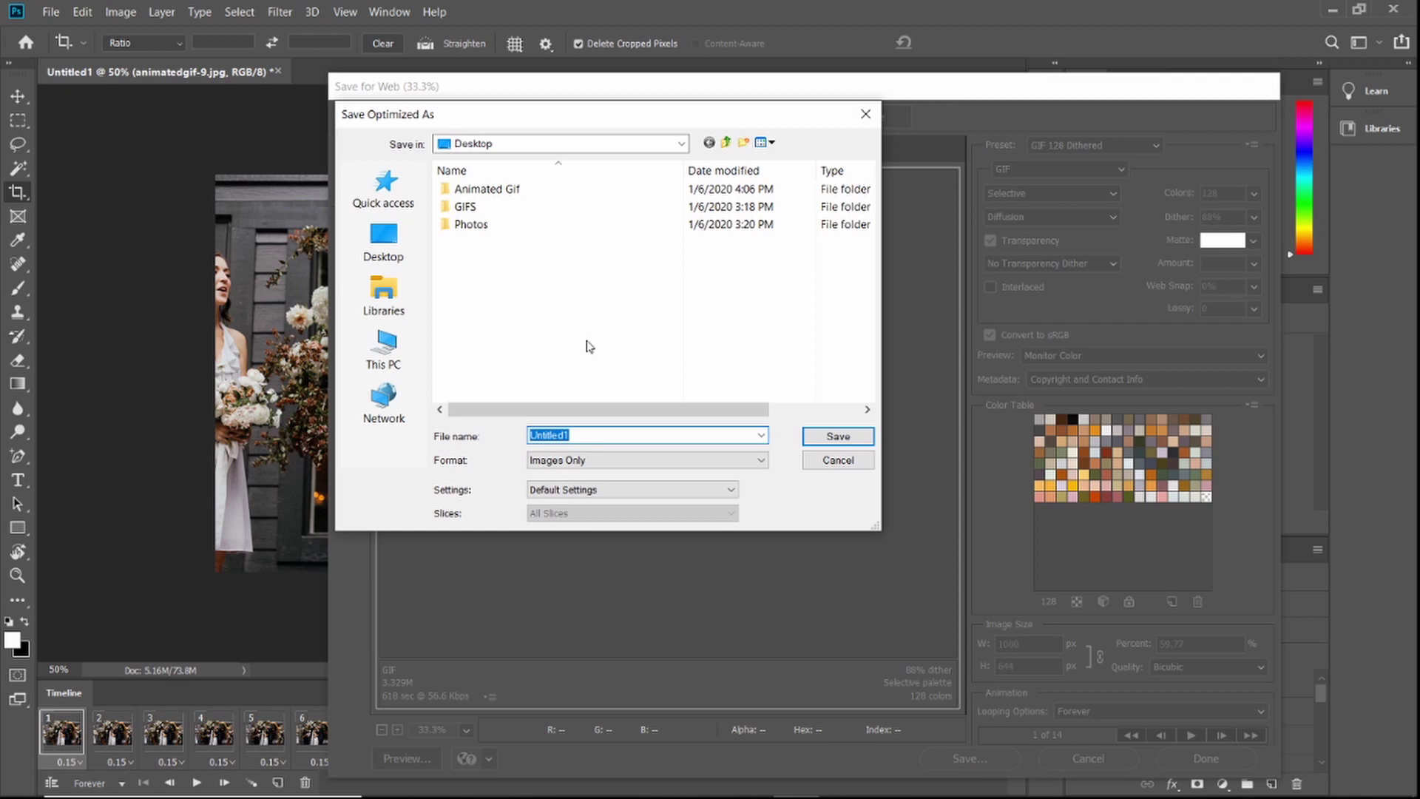
pyautogui.click(489, 191)
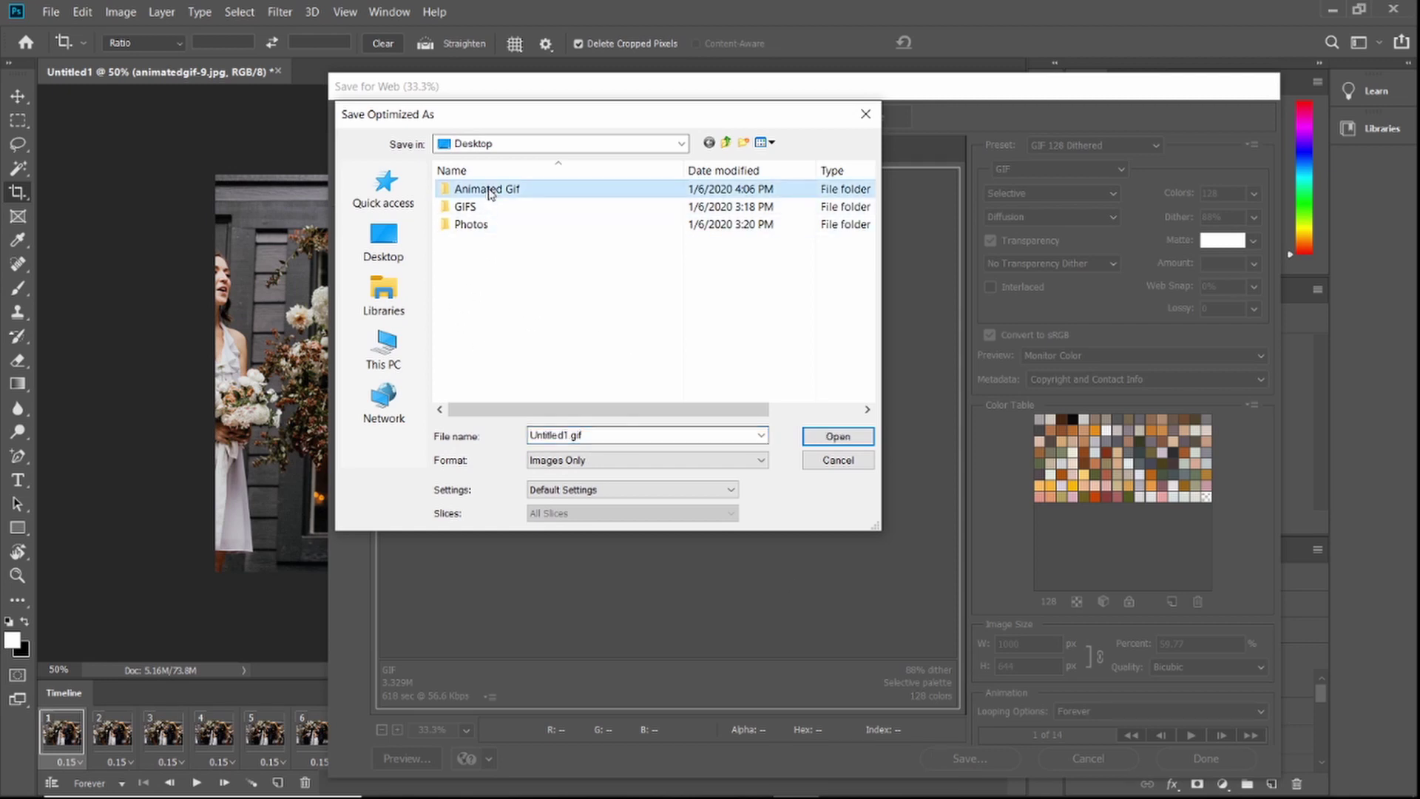
pyautogui.doubleClick(571, 434)
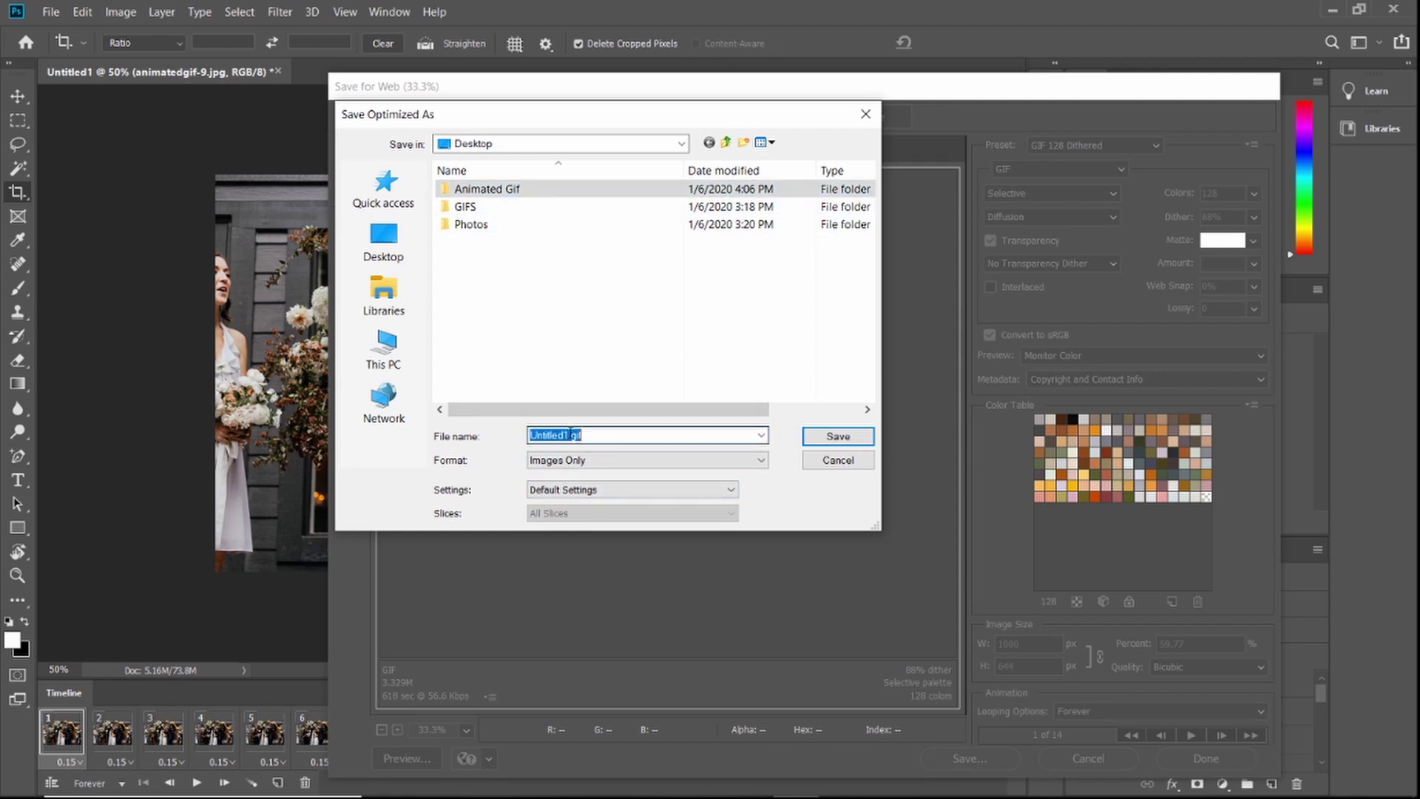
pyautogui.click(570, 434)
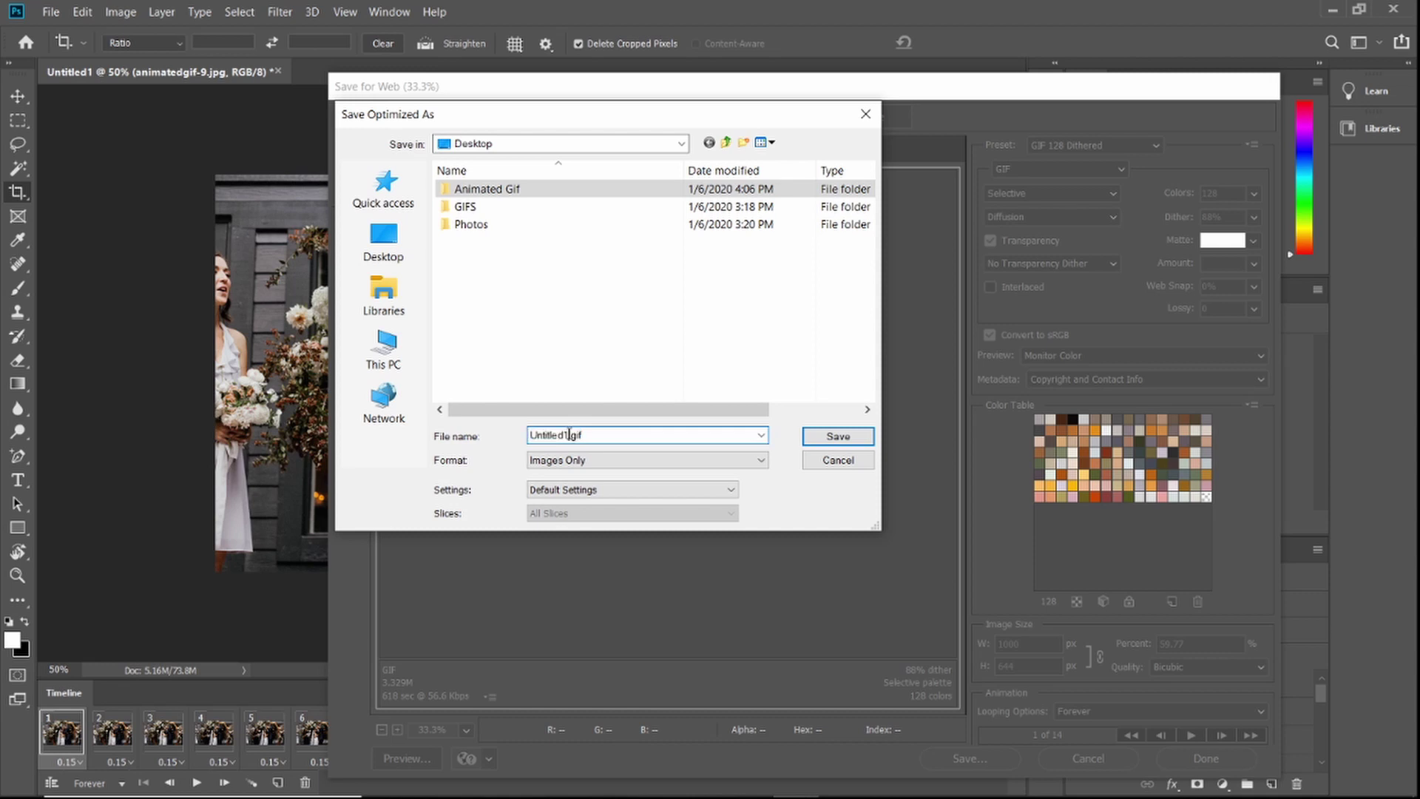
pyautogui.press('BackSpace')
pyautogui.press('BackSpace')
pyautogui.press('BackSpace')
pyautogui.press('BackSpace')
pyautogui.press('BackSpace')
pyautogui.press('BackSpace')
pyautogui.press('BackSpace')
pyautogui.press('BackSpace')
pyautogui.press('BackSpace')
pyautogui.write('Portlandwedding')
pyautogui.click(839, 436)
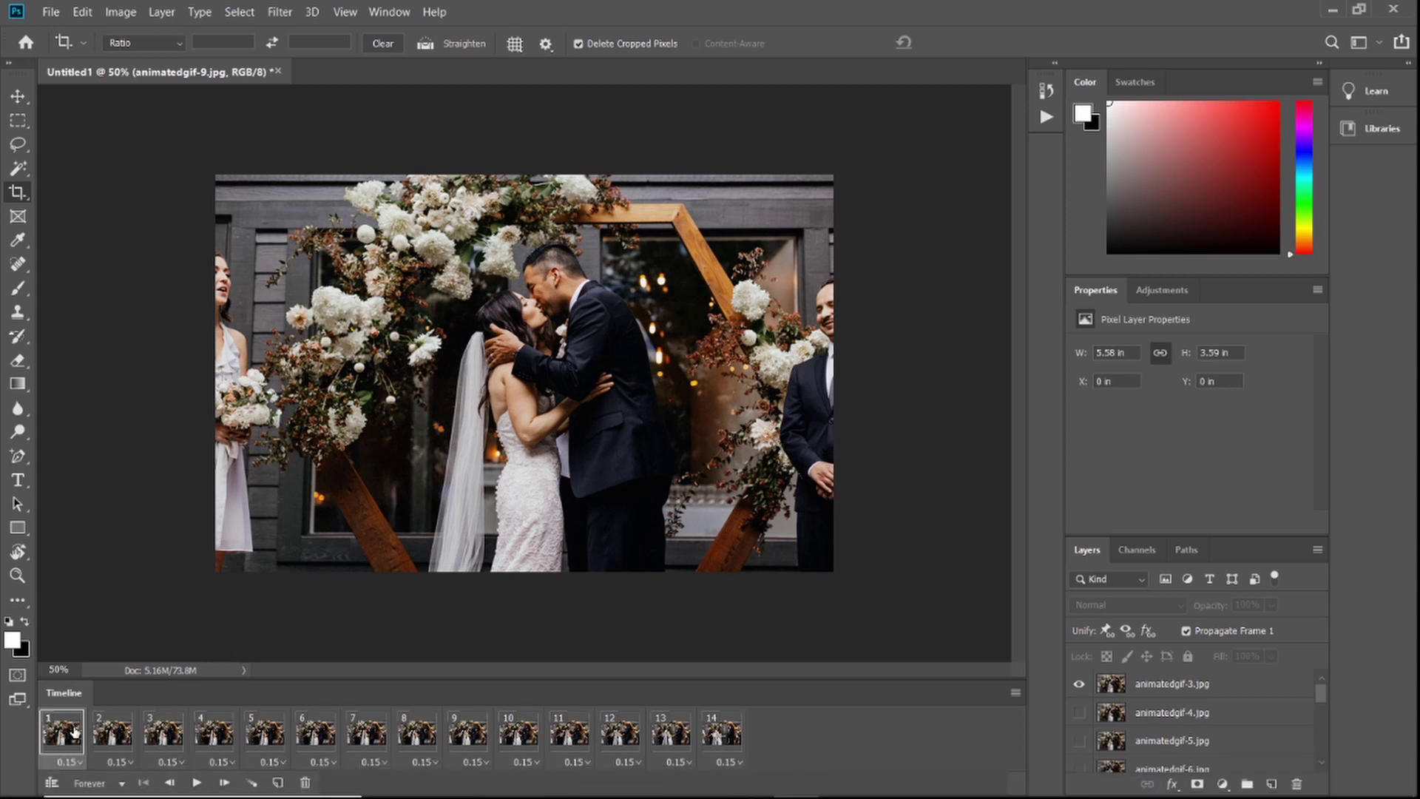
# Step: Duplicate all 14 selected frames to make a 28-frame animation
pyautogui.keyDown('shift'); pyautogui.click(727, 738); pyautogui.keyUp('shift')
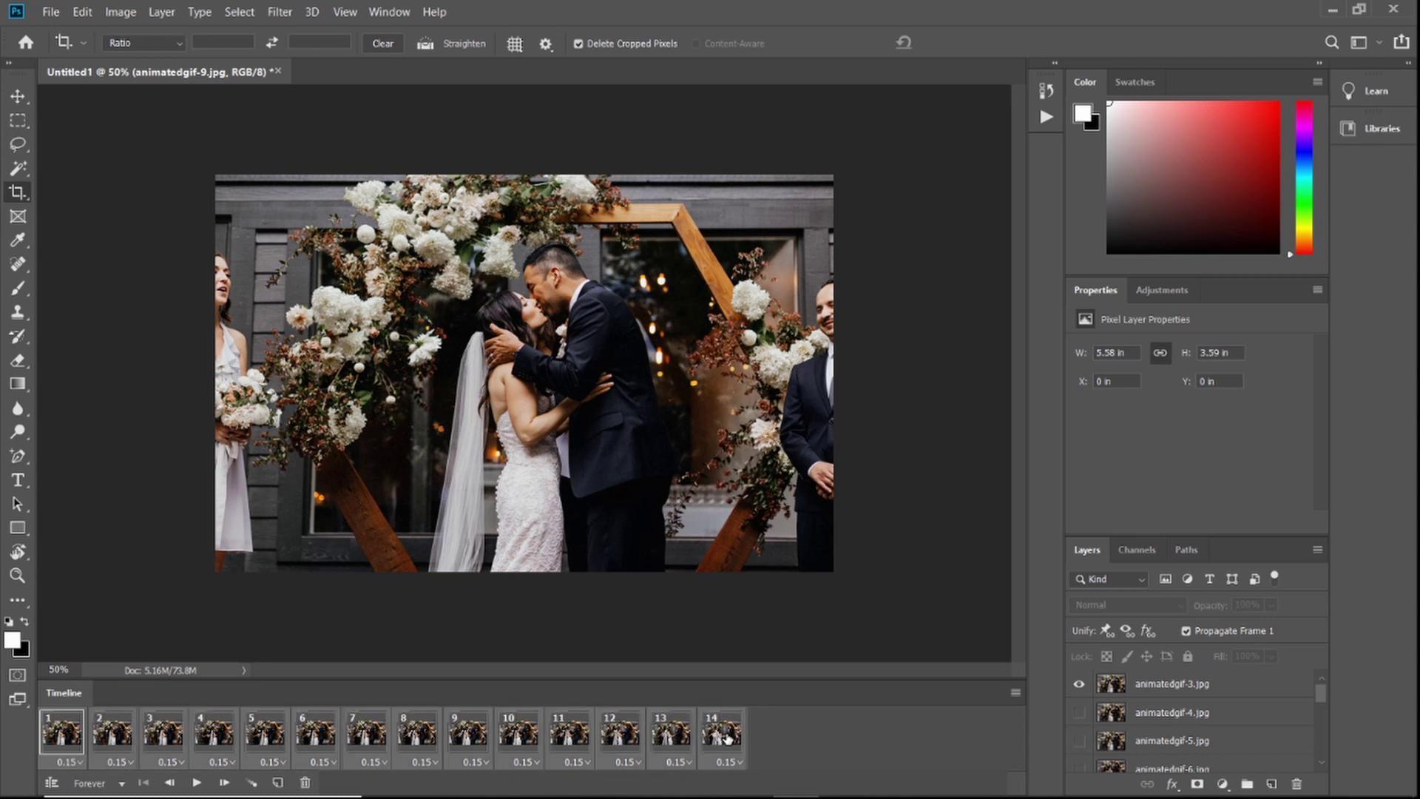
pyautogui.click(279, 782)
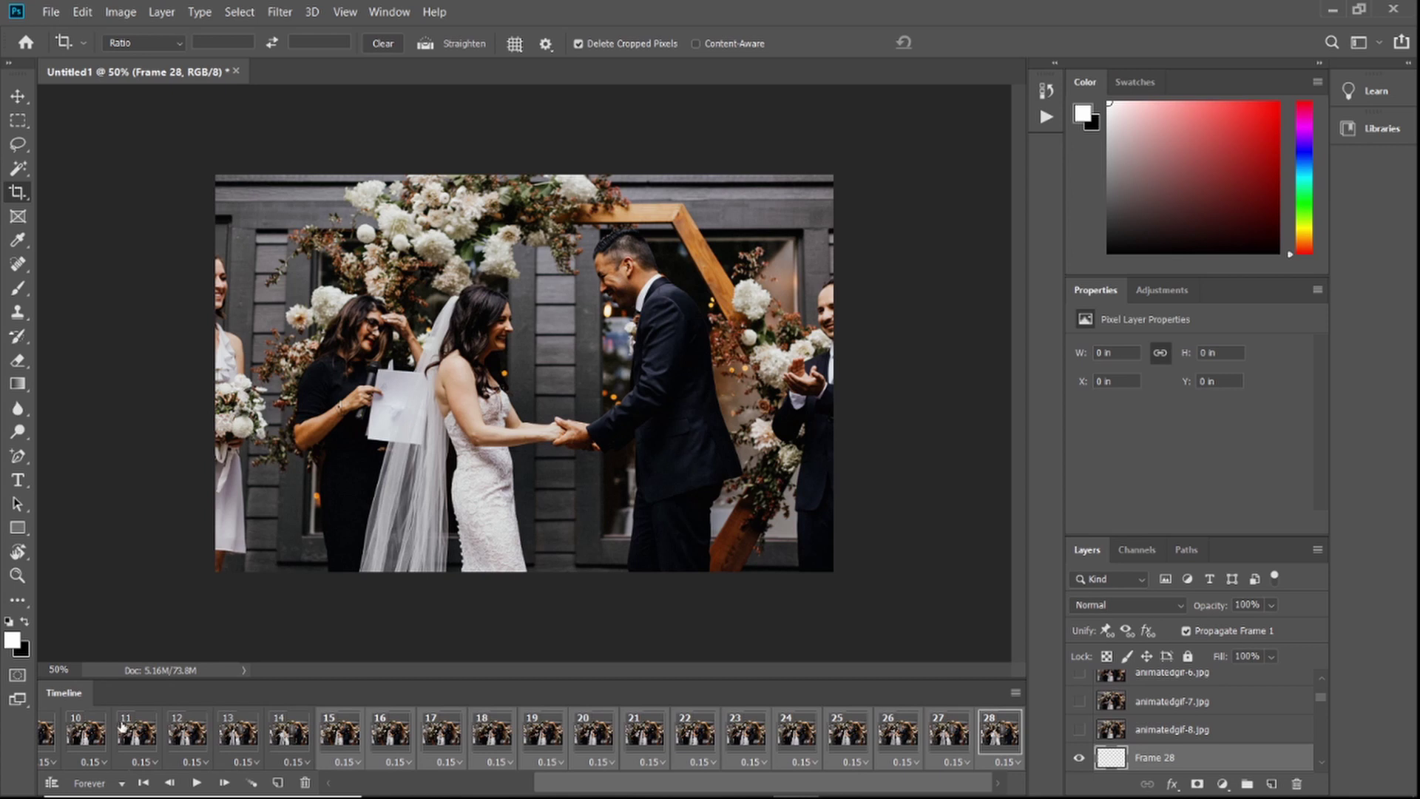
pyautogui.hscroll(-5, 122, 733)
# Step: From frame 1, set looping to Once and play the animation
pyautogui.click(62, 737)
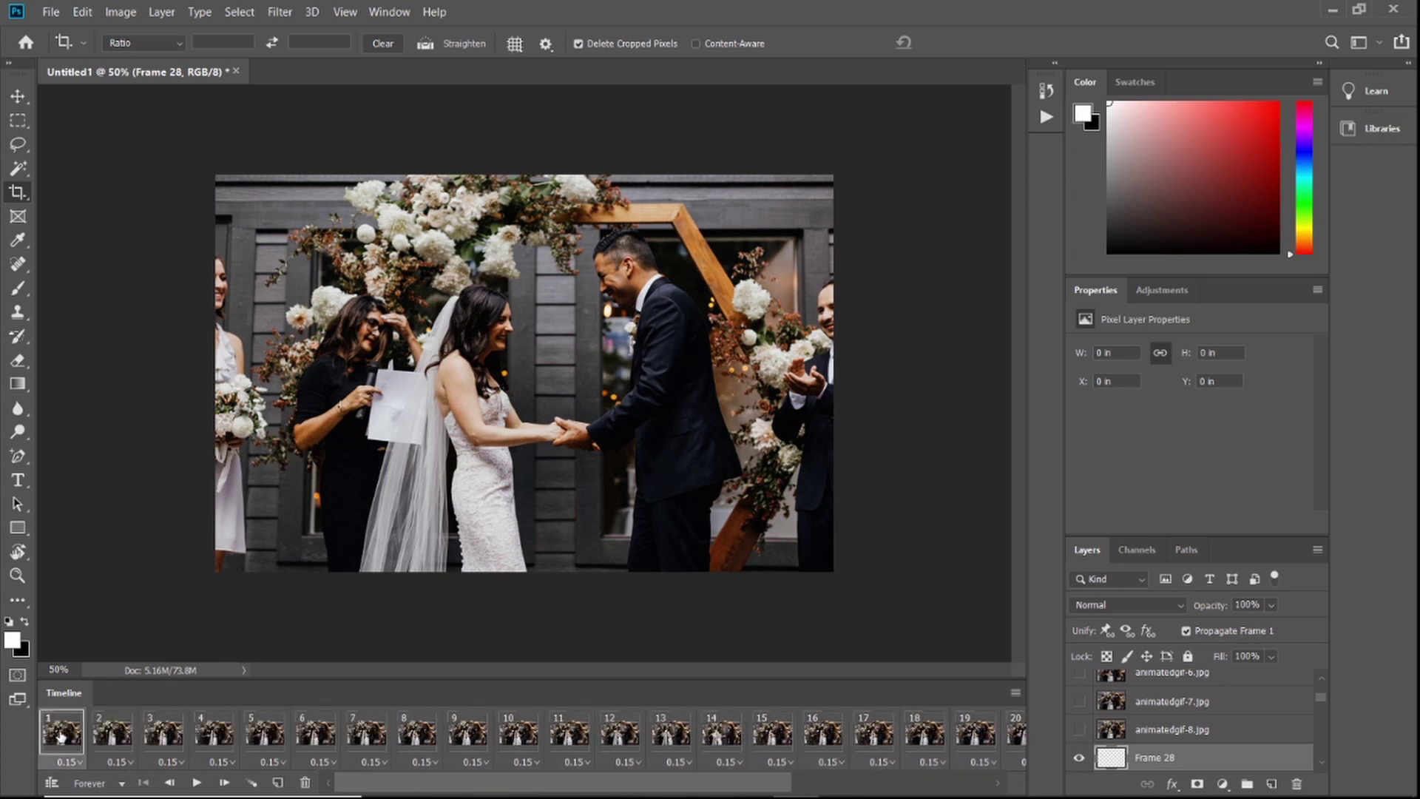
pyautogui.click(119, 784)
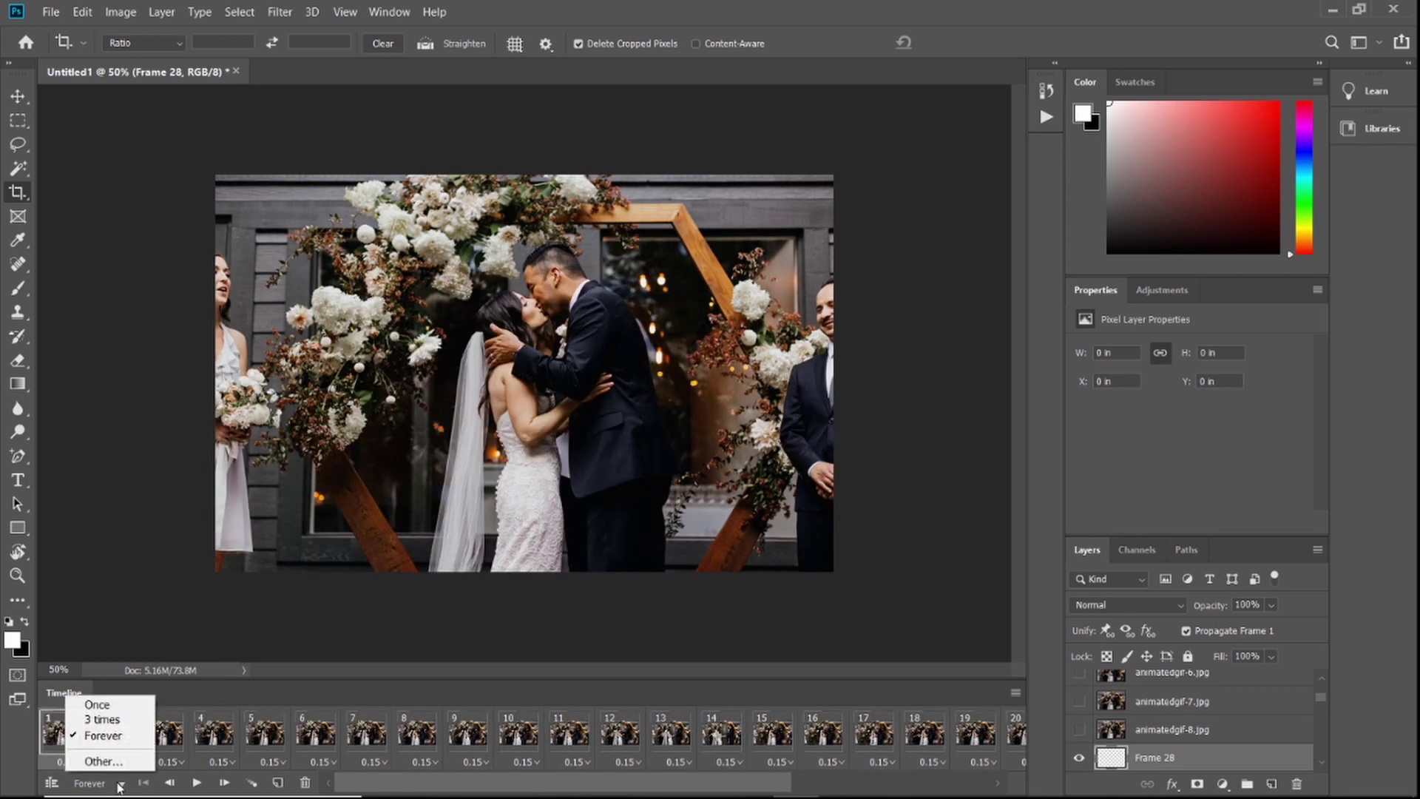
pyautogui.click(115, 708)
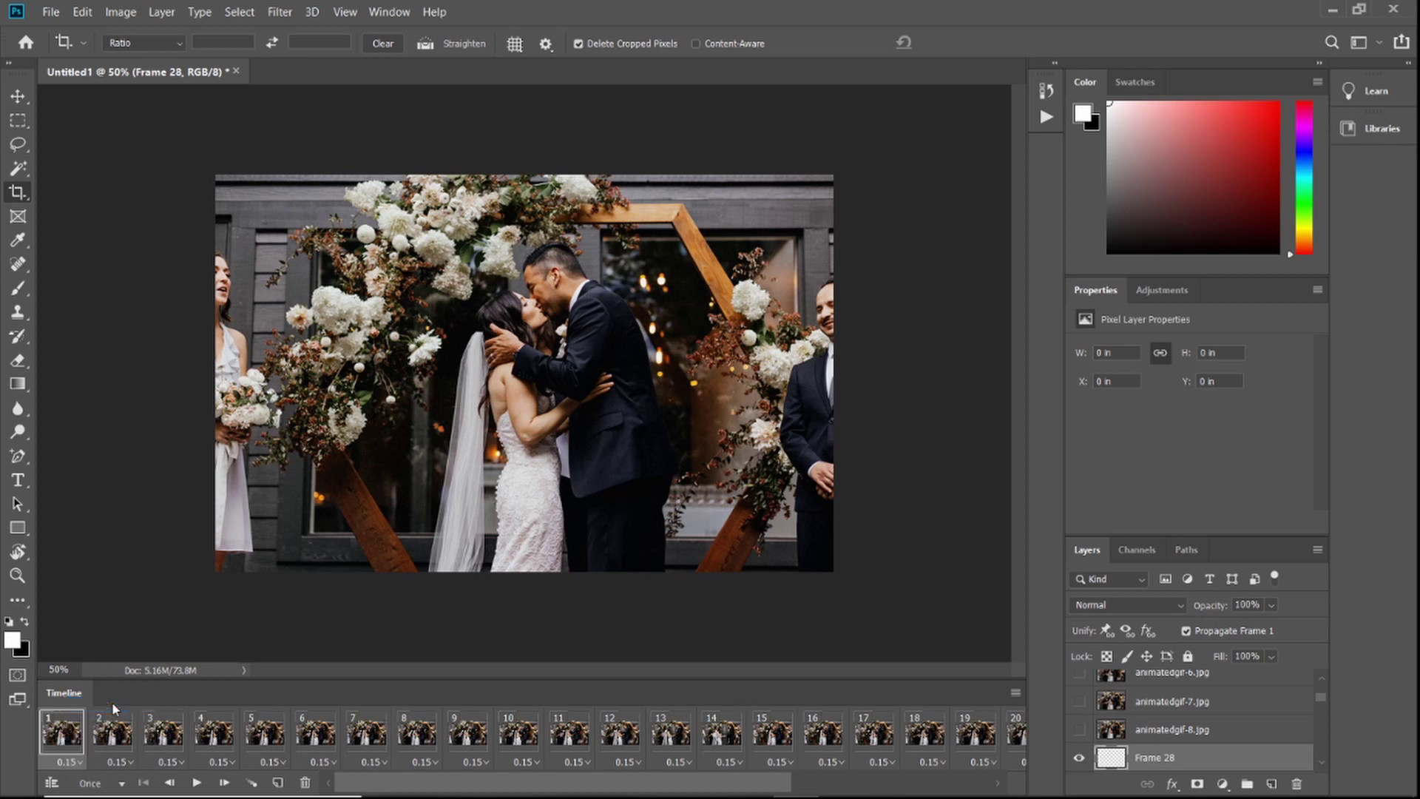
pyautogui.click(197, 784)
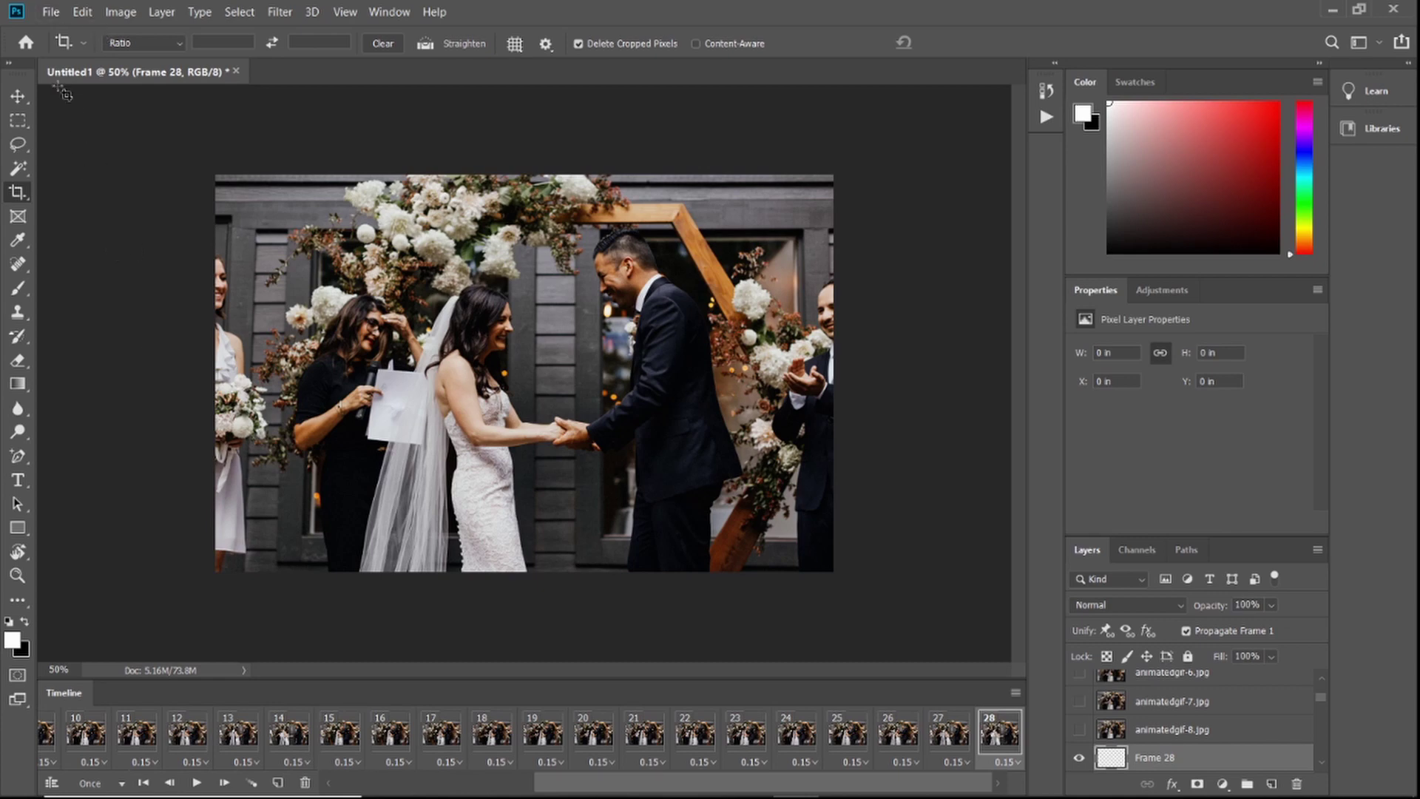
# Step: Render Video as Portlandwedding.mp4 with H.264 High Quality at 1673 × 1077, 30 fps
pyautogui.click(50, 9)
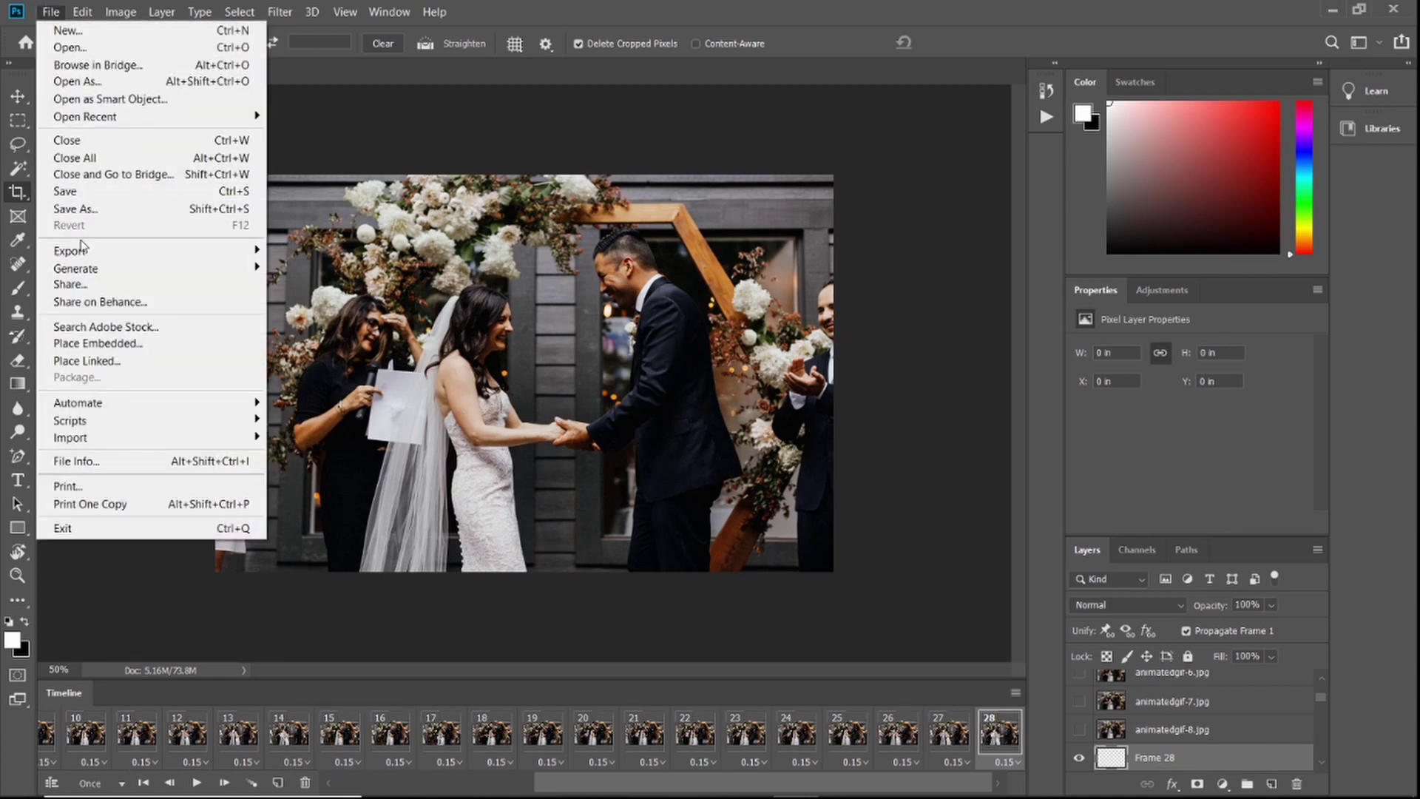
pyautogui.moveTo(85, 255)
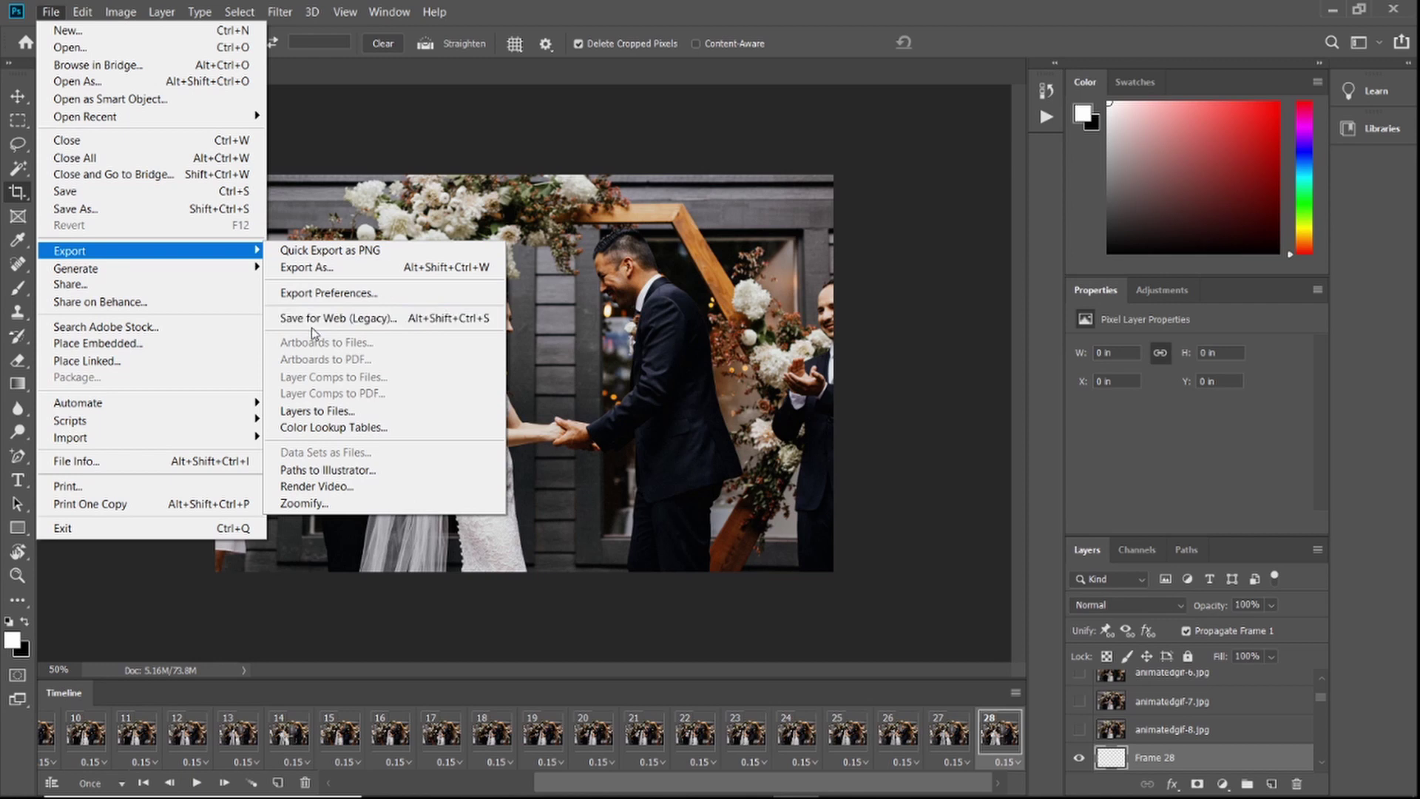
pyautogui.click(316, 489)
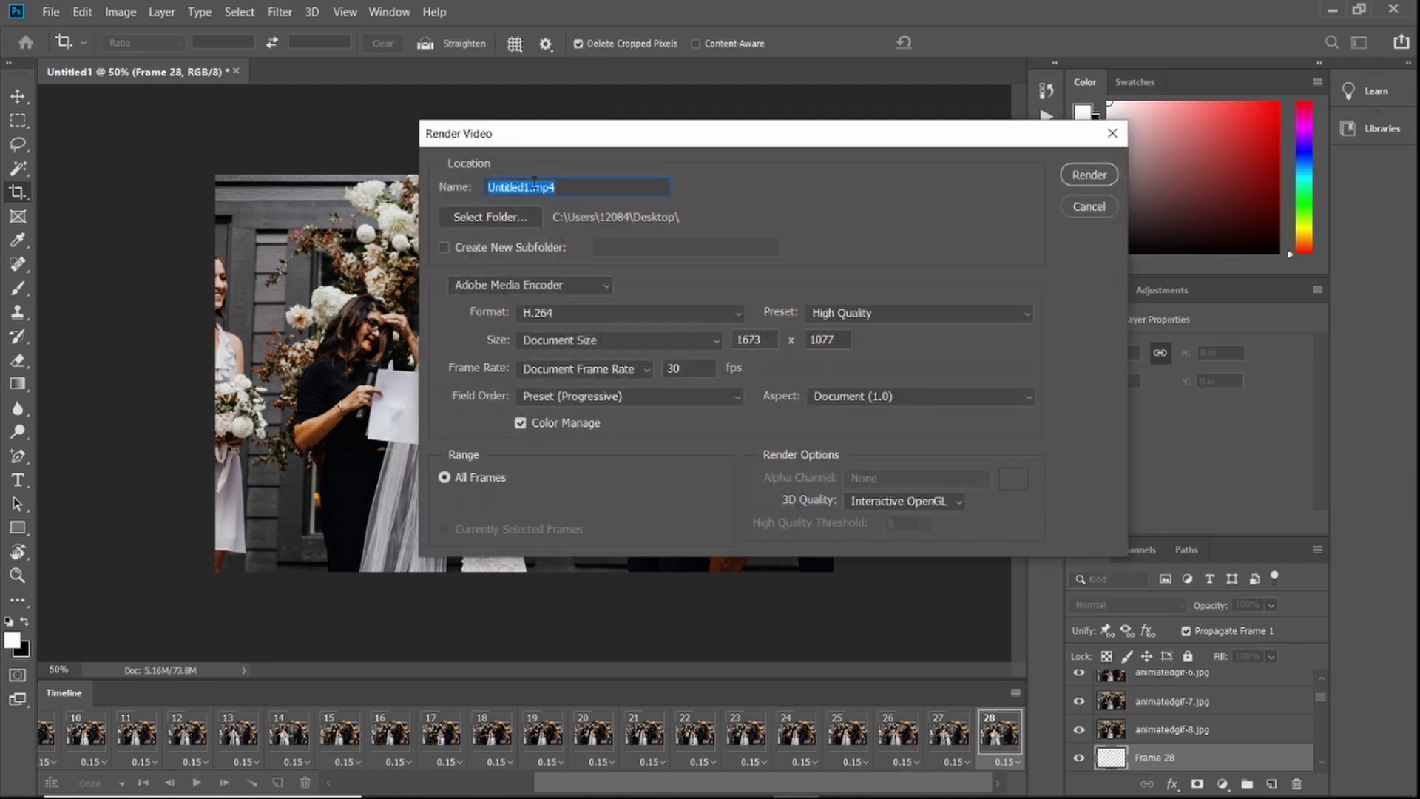
pyautogui.click(530, 185)
pyautogui.press('BackSpace')
pyautogui.press('BackSpace')
pyautogui.press('BackSpace')
pyautogui.press('BackSpace')
pyautogui.press('BackSpace')
pyautogui.press('BackSpace')
pyautogui.press('BackSpace')
pyautogui.press('BackSpace')
pyautogui.press('BackSpace')
pyautogui.write('Portin')
pyautogui.write('ndwedd')
pyautogui.write('ing')
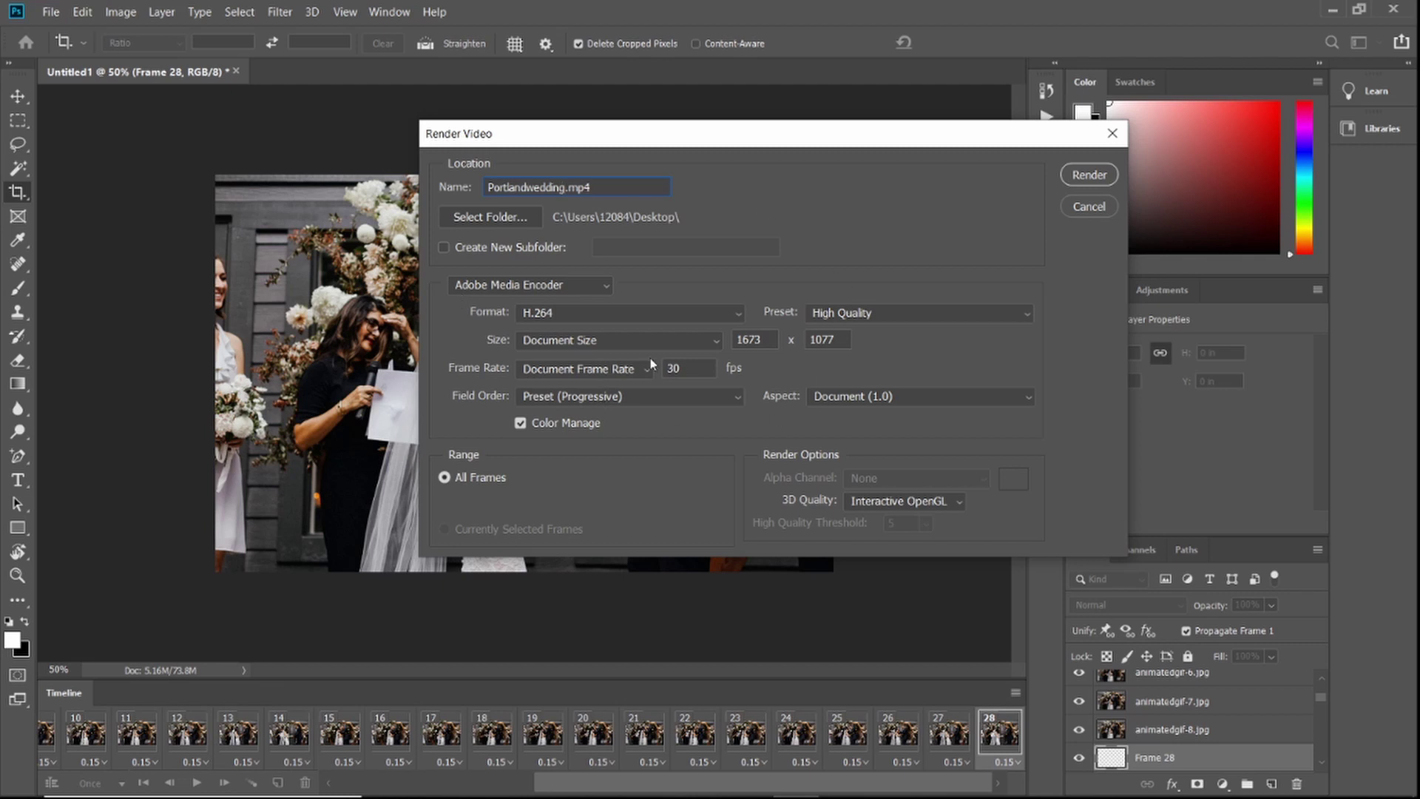
pyautogui.click(1084, 177)
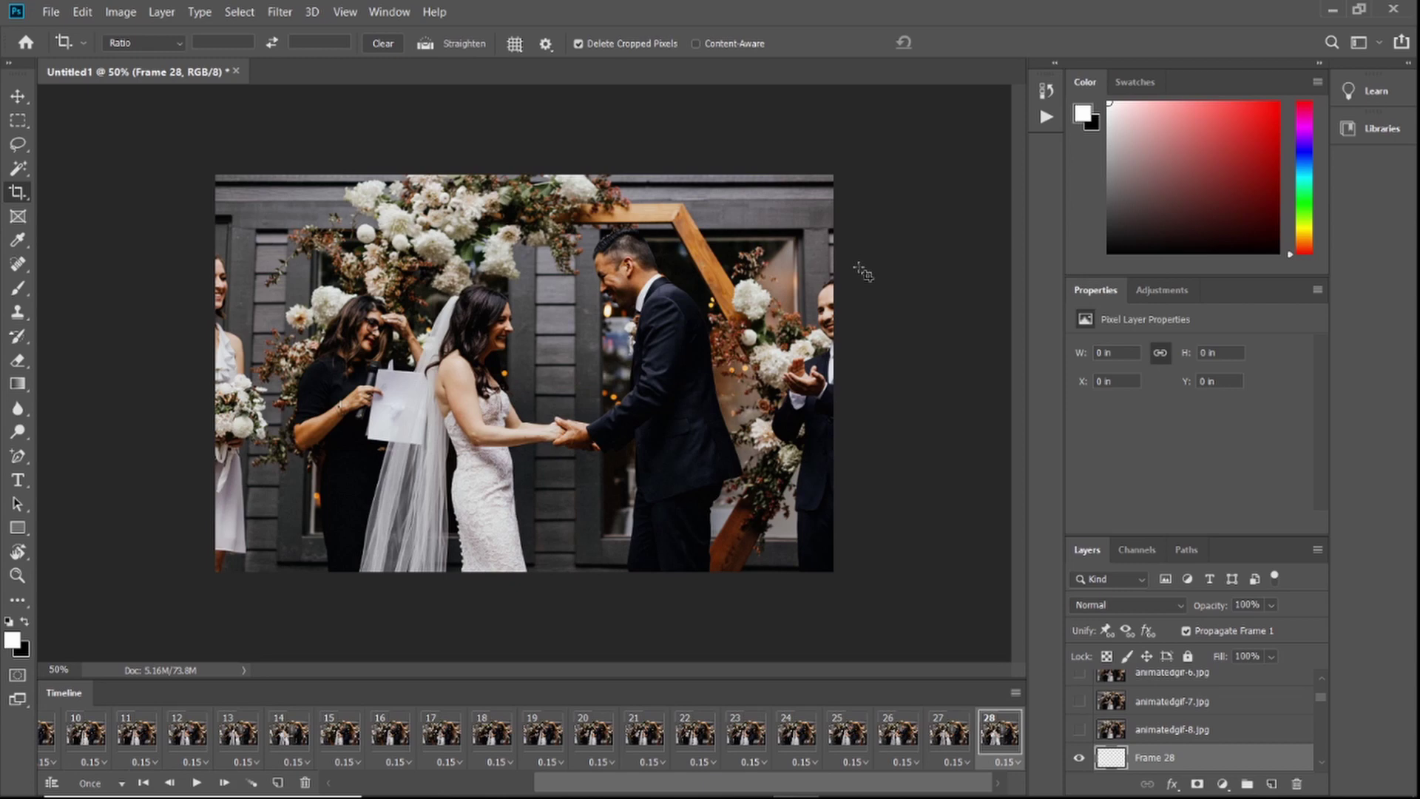
# Step: Open the Desktop in File Explorer and play the 11,908 KB Portlandwedding MP4
pyautogui.moveTo(429, 793)
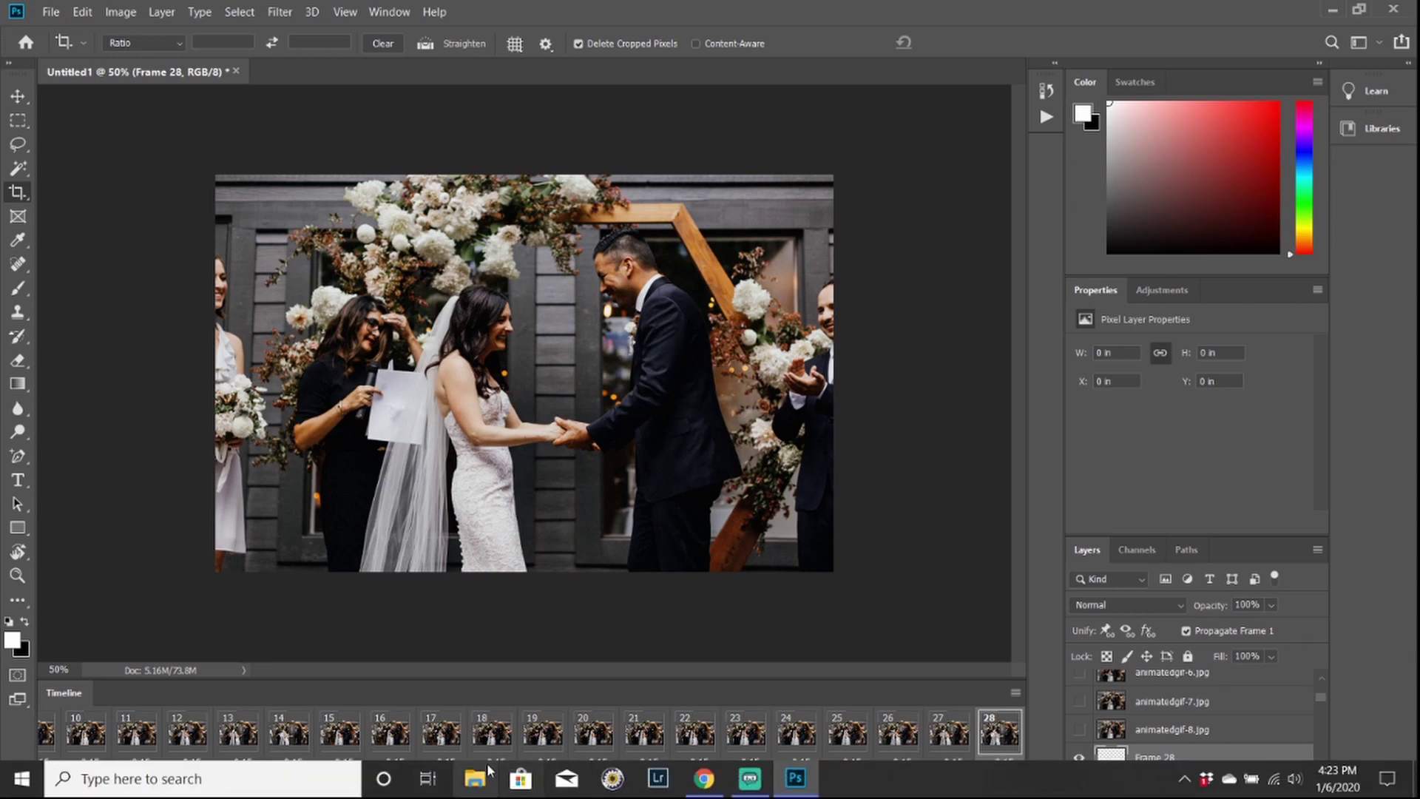
pyautogui.click(477, 779)
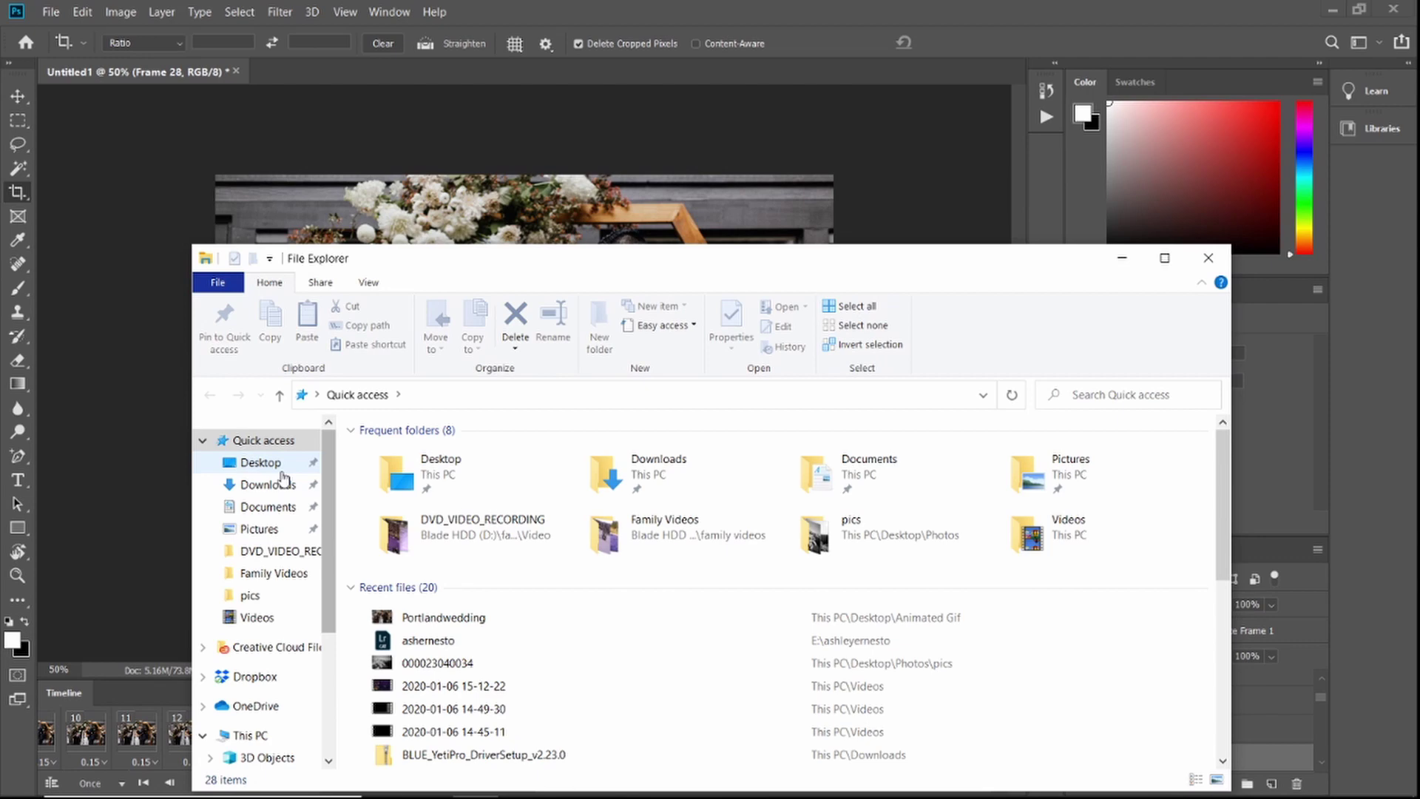
pyautogui.click(260, 464)
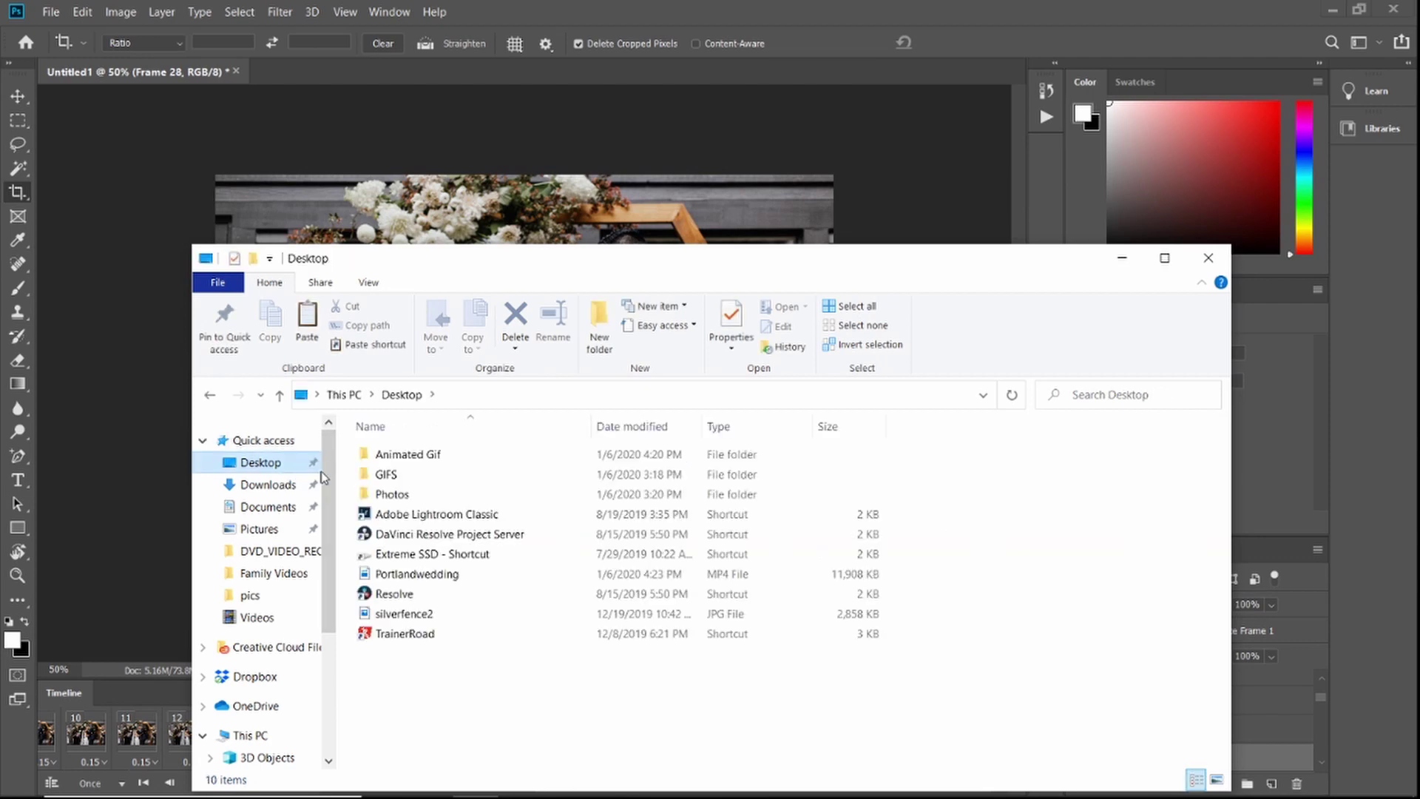
pyautogui.doubleClick(414, 574)
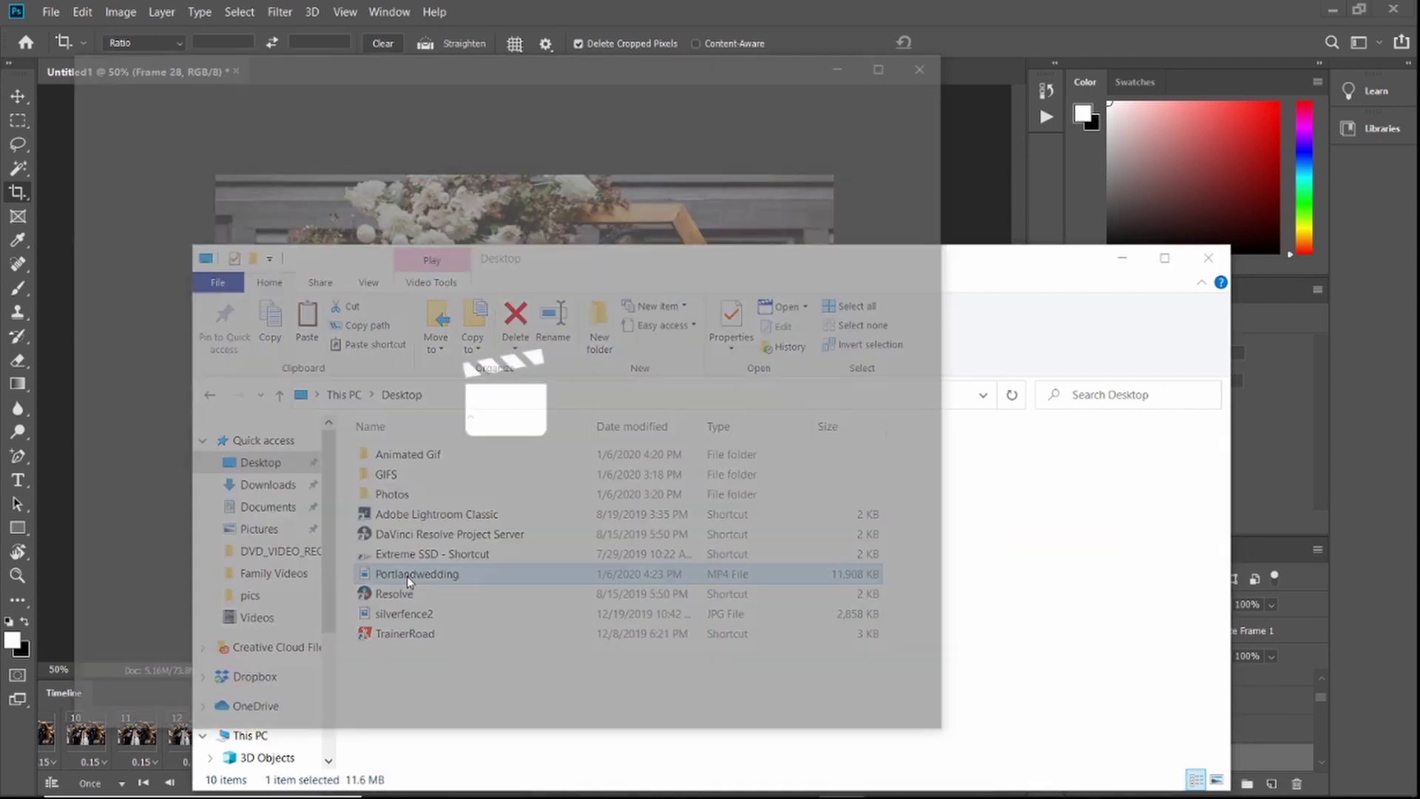